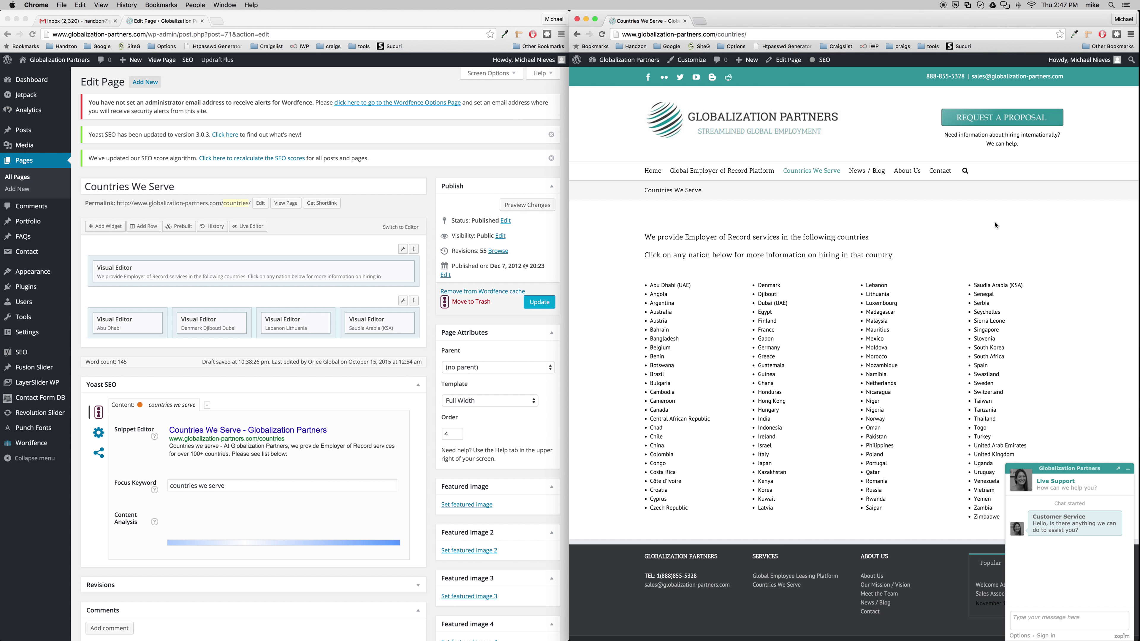
Step: Compare the intro sentences on the live Countries We Serve page with the editor
{"action": "left_click_drag", "start_coordinate": [821, 22], "coordinate": [821, 21]}
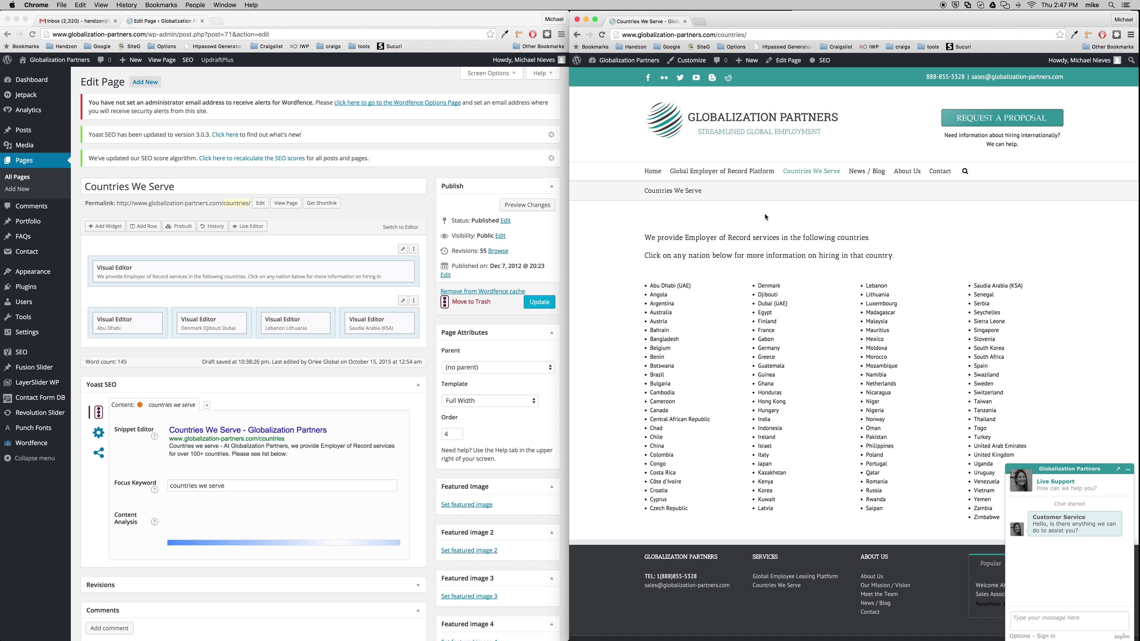
{"action": "left_click", "coordinate": [230, 302]}
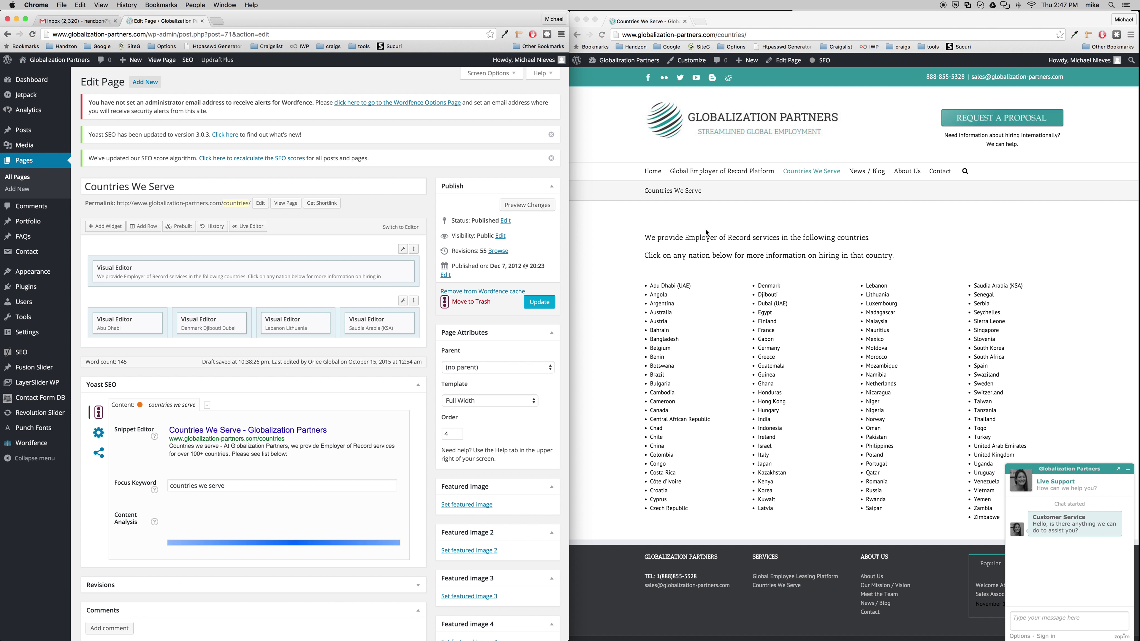
{"action": "left_click_drag", "start_coordinate": [647, 240], "coordinate": [903, 257]}
{"action": "left_click", "coordinate": [903, 257]}
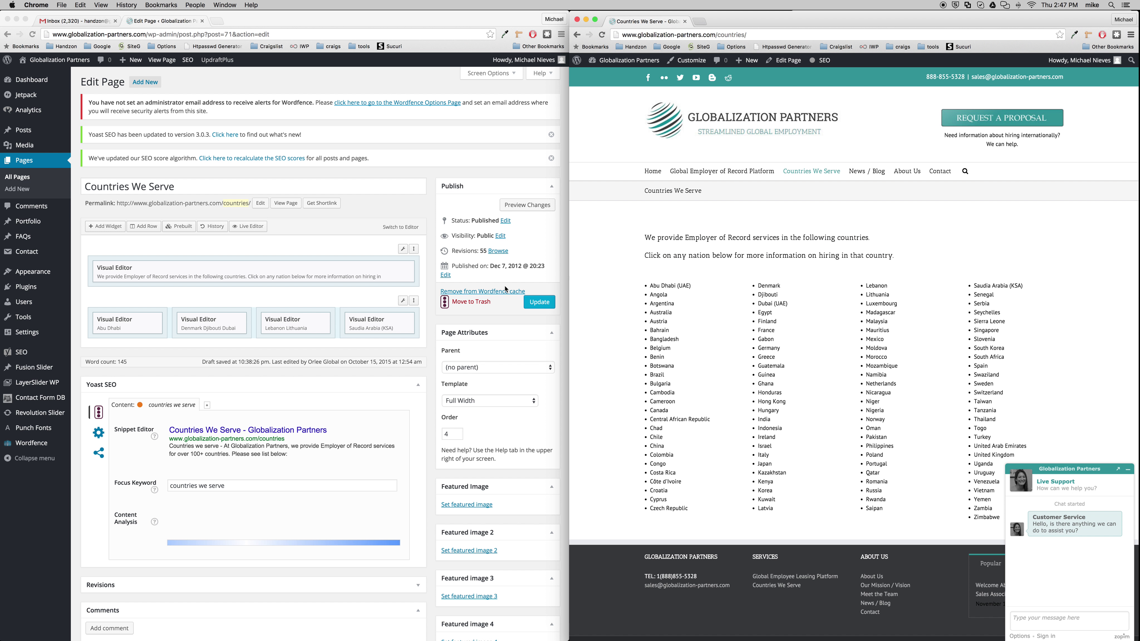
Step: Inspect the intro text widget's HTML source, then close its editor
{"action": "left_click", "coordinate": [325, 271]}
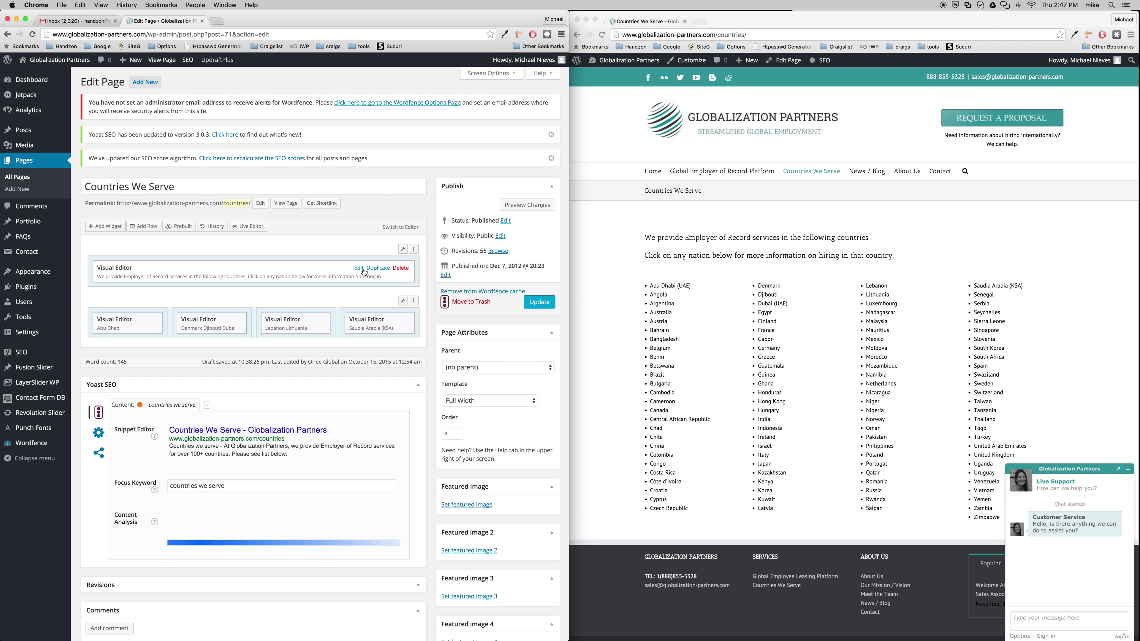
{"action": "left_click", "coordinate": [359, 268]}
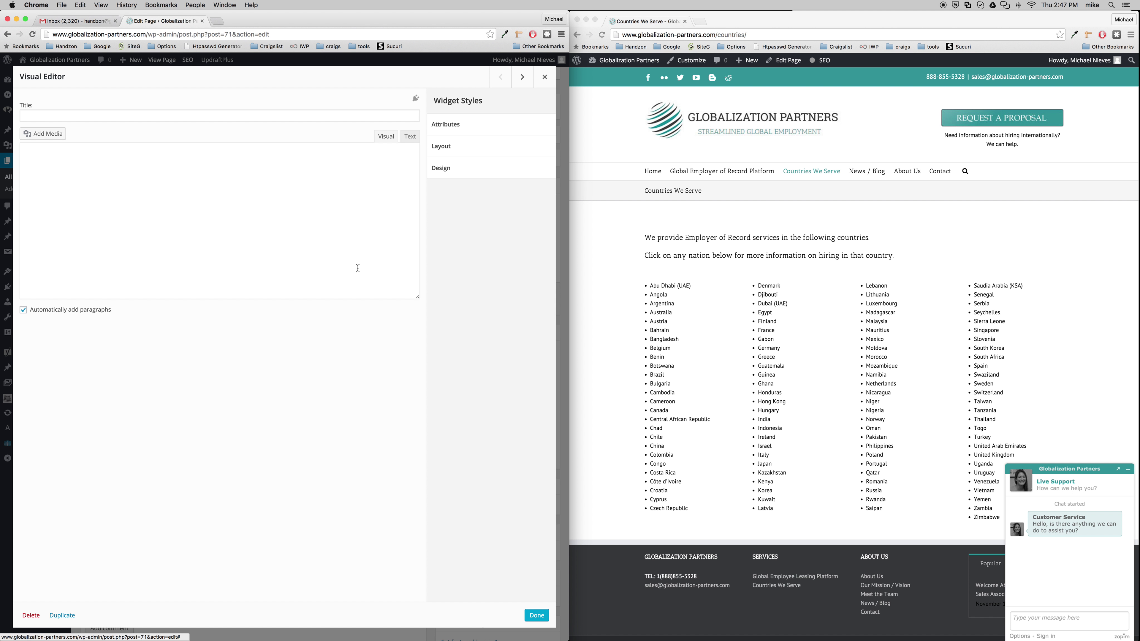
{"action": "left_click", "coordinate": [412, 137]}
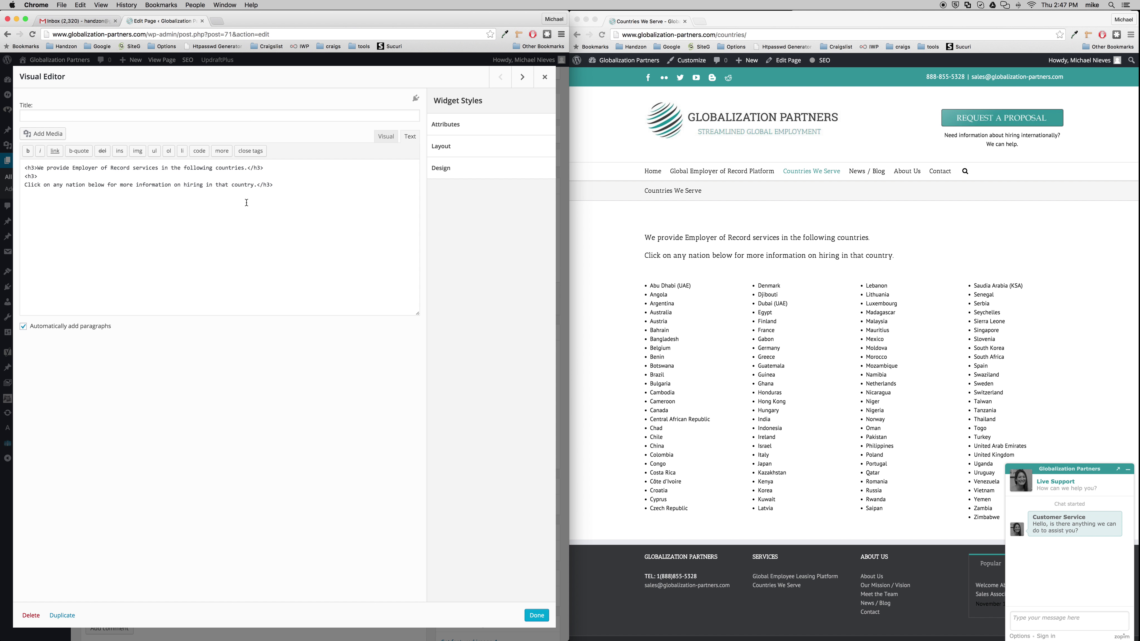
{"action": "left_click", "coordinate": [264, 185]}
{"action": "left_click_drag", "start_coordinate": [273, 185], "coordinate": [22, 159]}
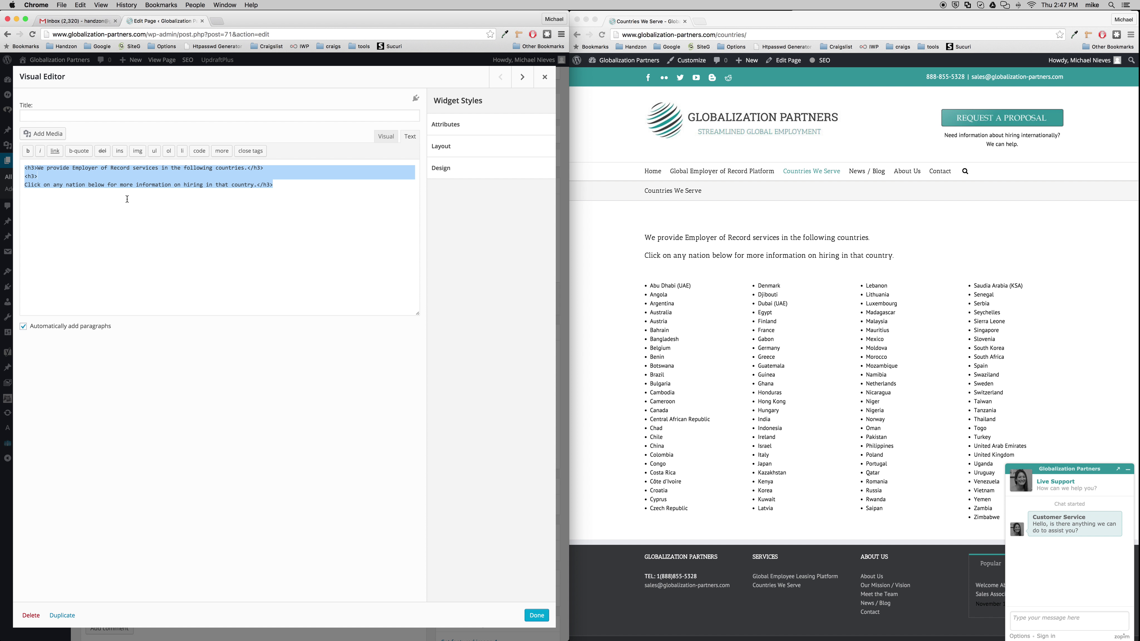
{"action": "left_click", "coordinate": [135, 185]}
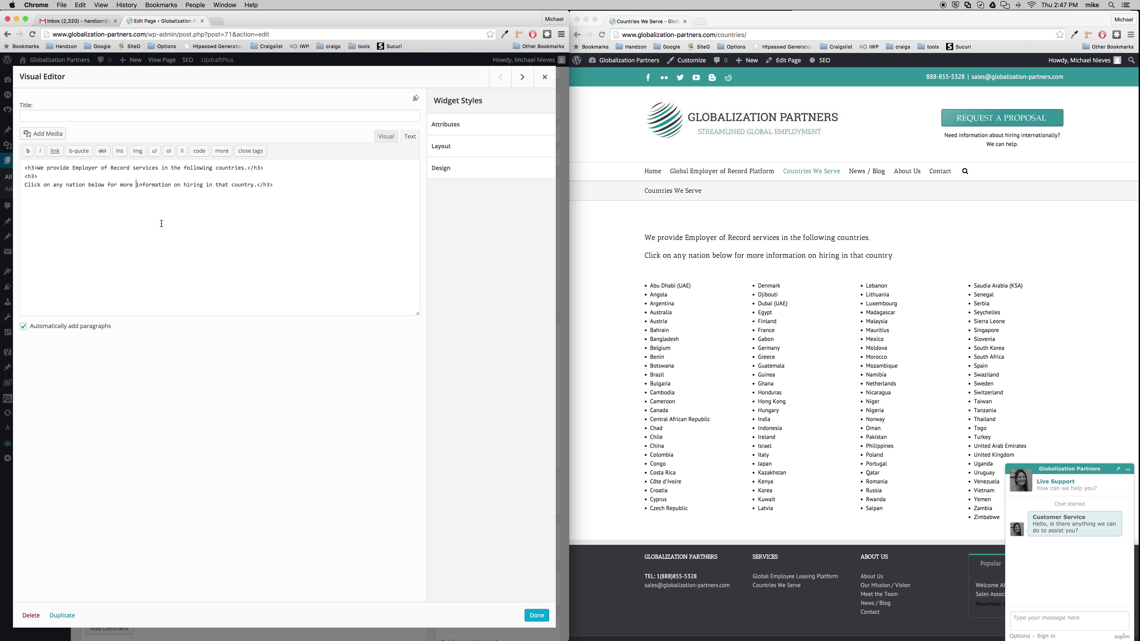
{"action": "left_click", "coordinate": [537, 615]}
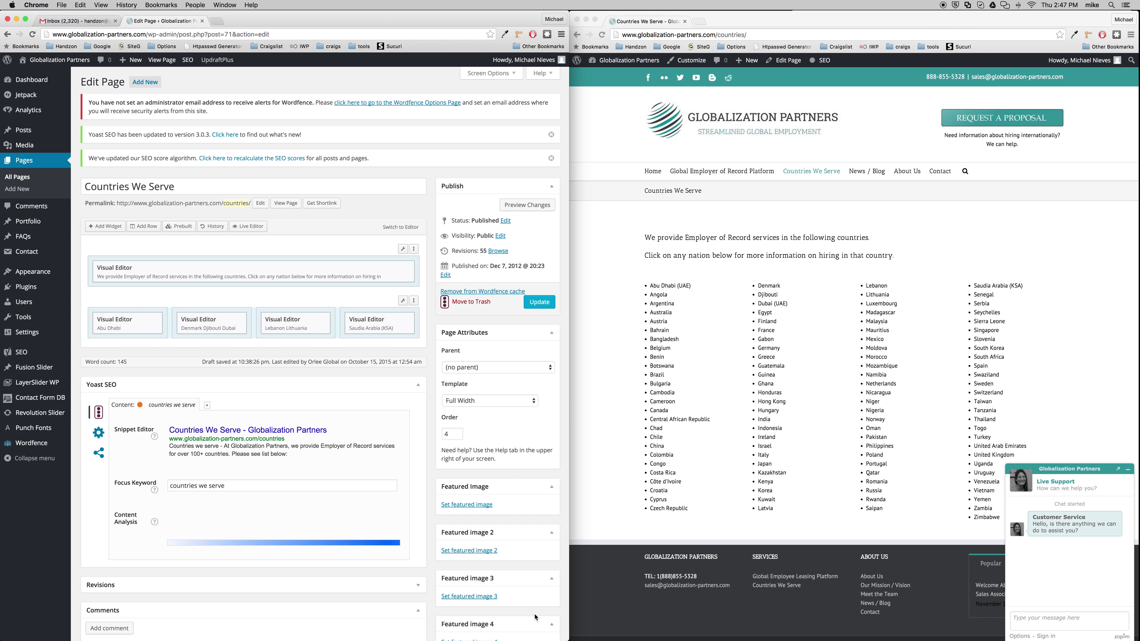
Step: Switch between the live countries page and the page builder to compare the layouts
{"action": "left_click", "coordinate": [694, 309]}
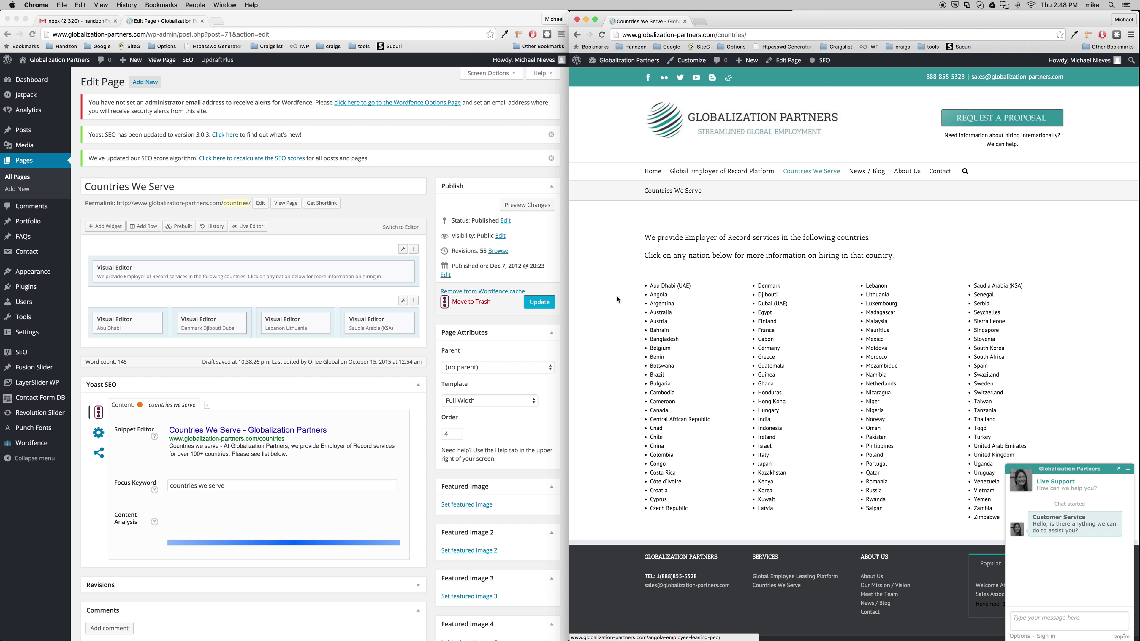
{"action": "left_click", "coordinate": [159, 348]}
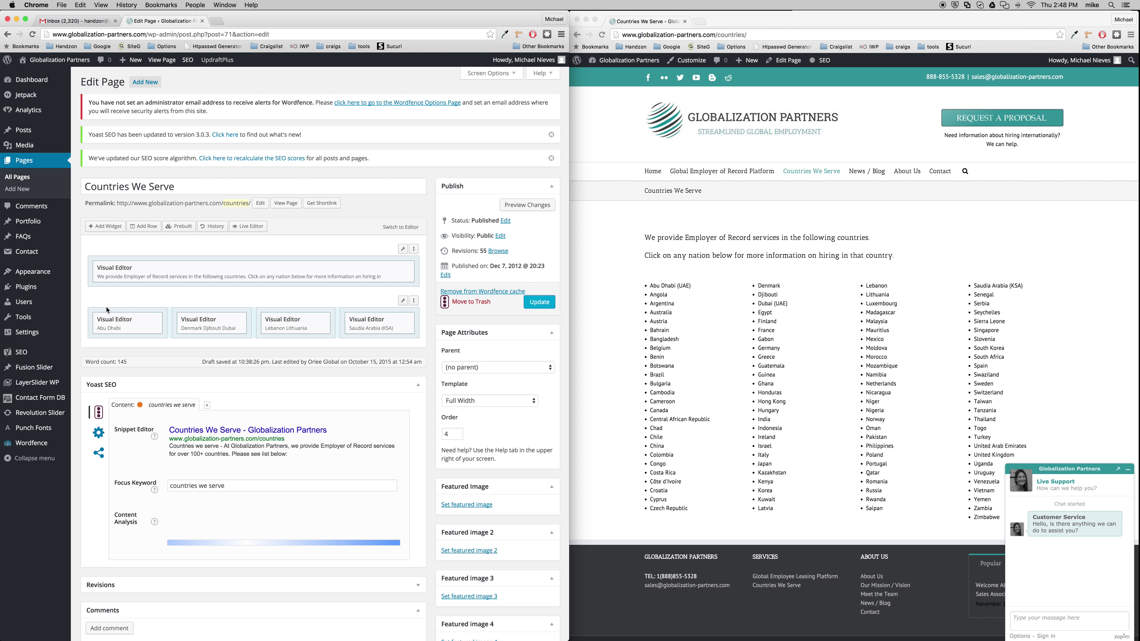
{"action": "left_click", "coordinate": [691, 307]}
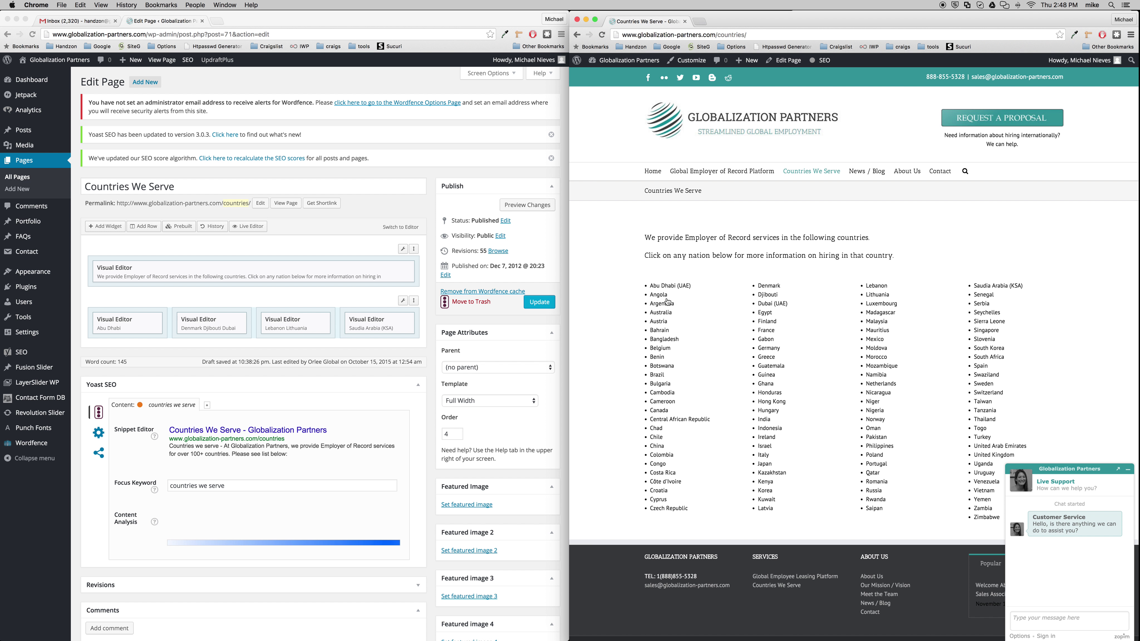
{"action": "left_click", "coordinate": [130, 327]}
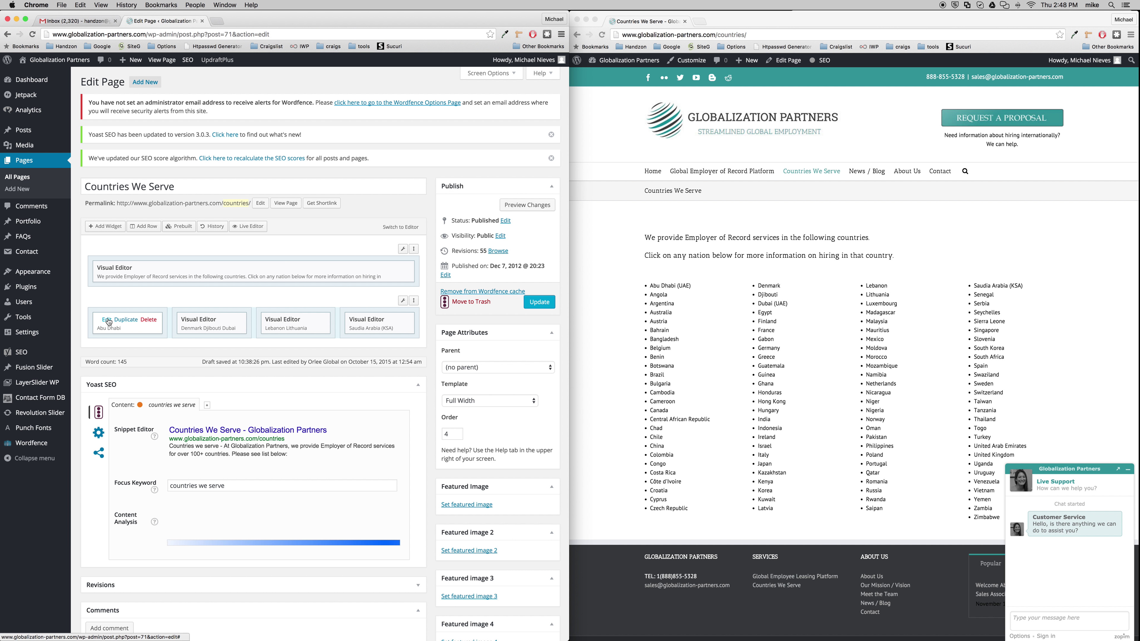
Step: Open the Abu Dhabi (UAE) country-list widget and check the Angola and Brazil entries
{"action": "left_click", "coordinate": [106, 319]}
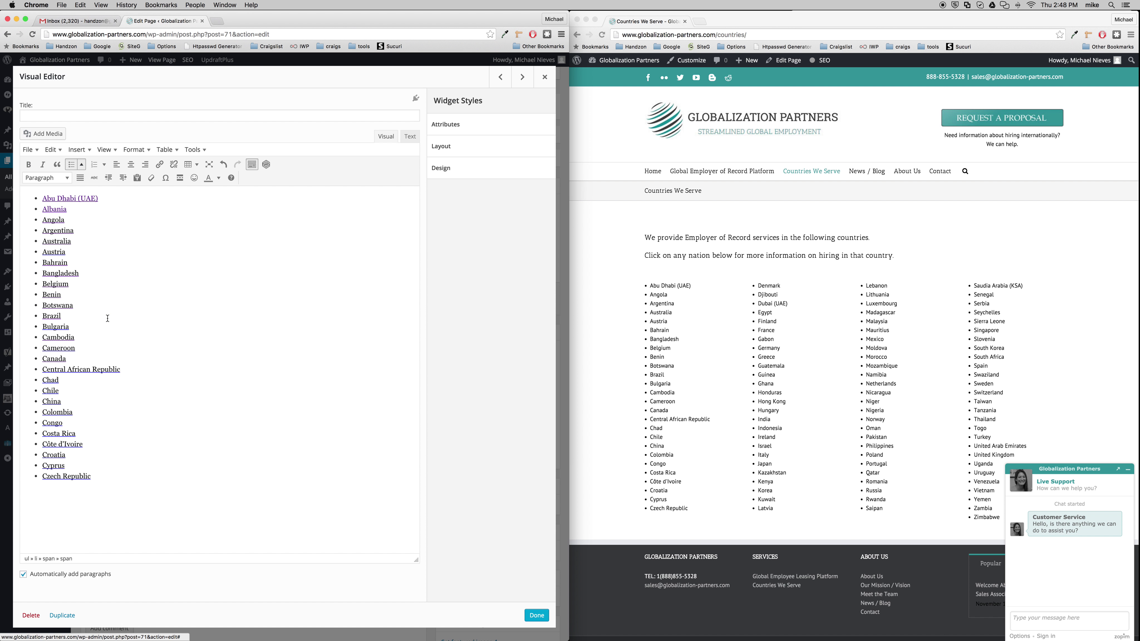
{"action": "left_click", "coordinate": [162, 220]}
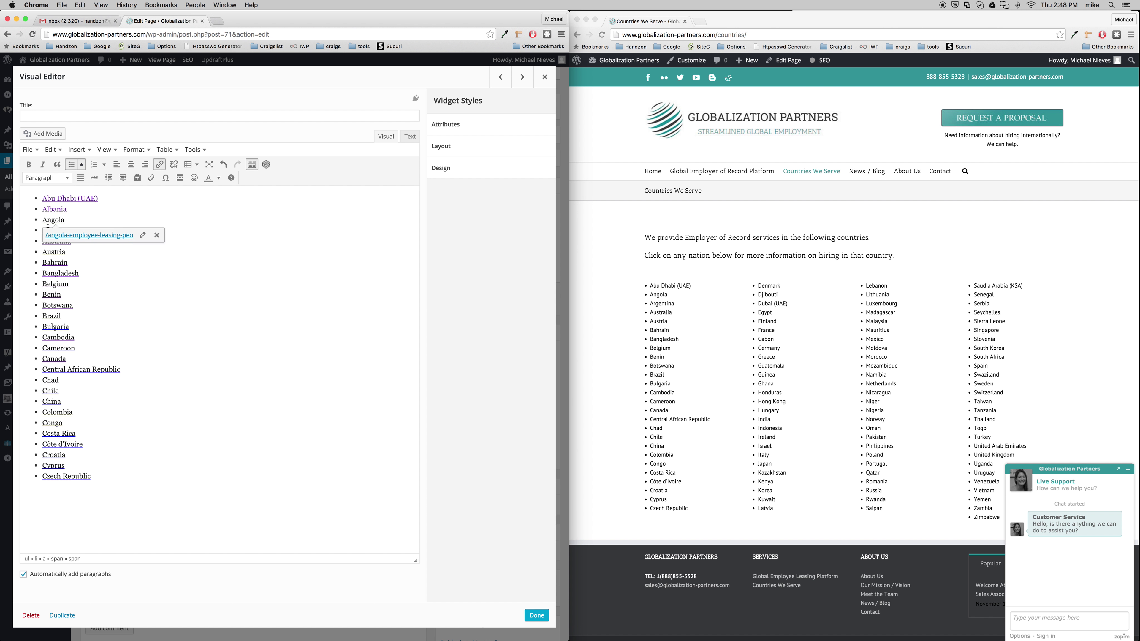
{"action": "left_click", "coordinate": [66, 221]}
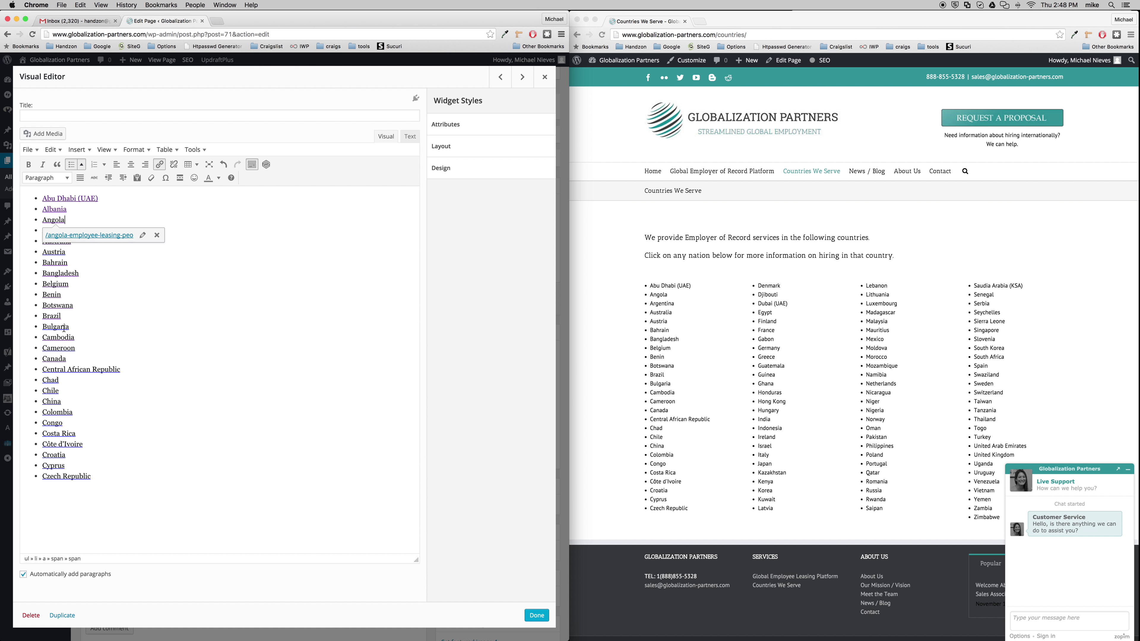
{"action": "left_click", "coordinate": [107, 316]}
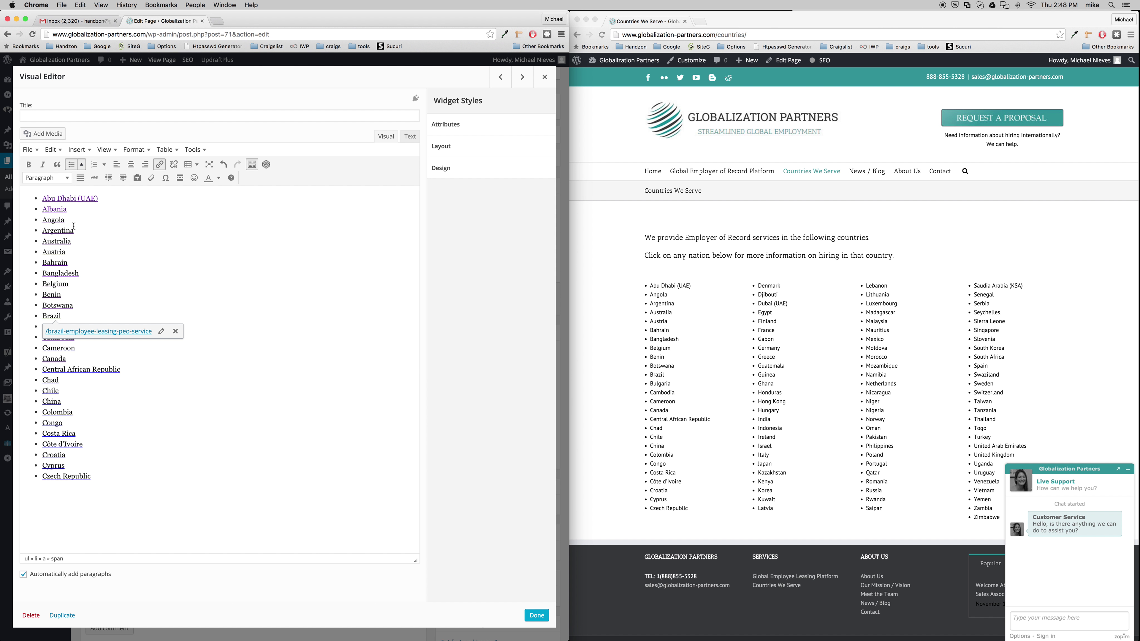
Step: Delete the stray test text after Angola, then show the list as HTML source
{"action": "left_click", "coordinate": [66, 219]}
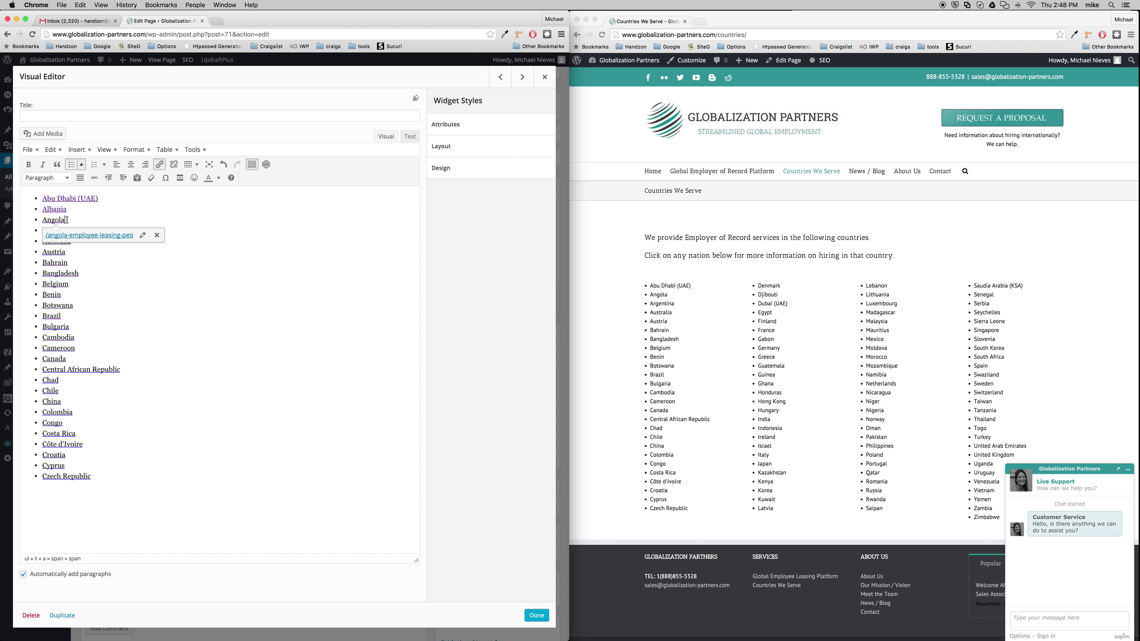
{"action": "type", "text": "giuyfiu fiufgiufg i"}
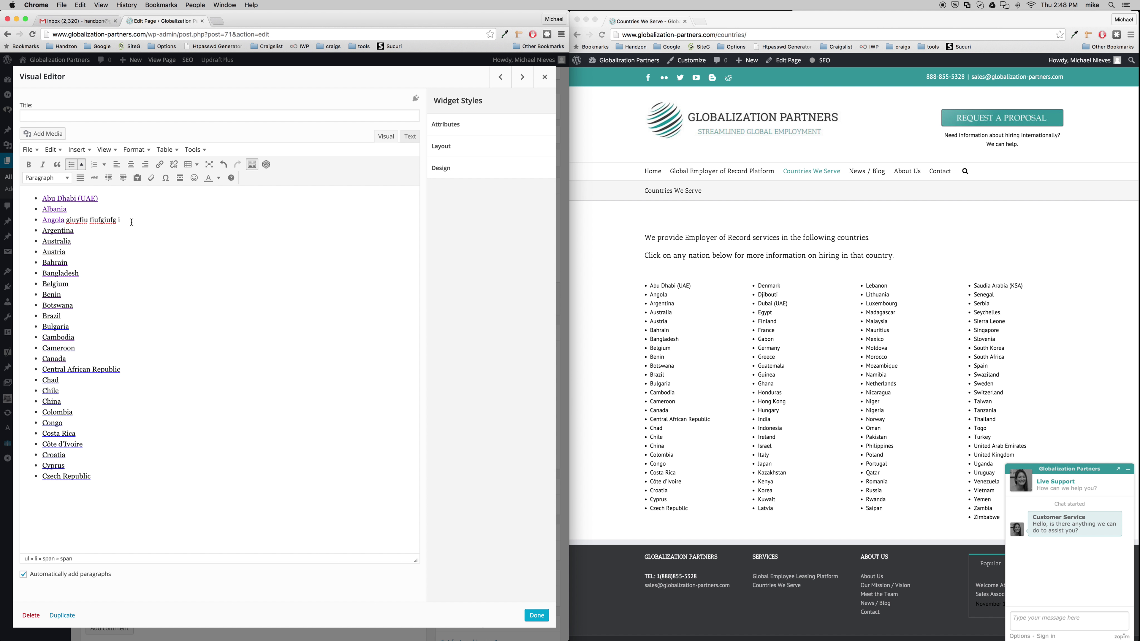
{"action": "left_click_drag", "start_coordinate": [121, 219], "coordinate": [65, 220]}
{"action": "key", "text": "BackSpace"}
{"action": "key", "text": "BackSpace"}
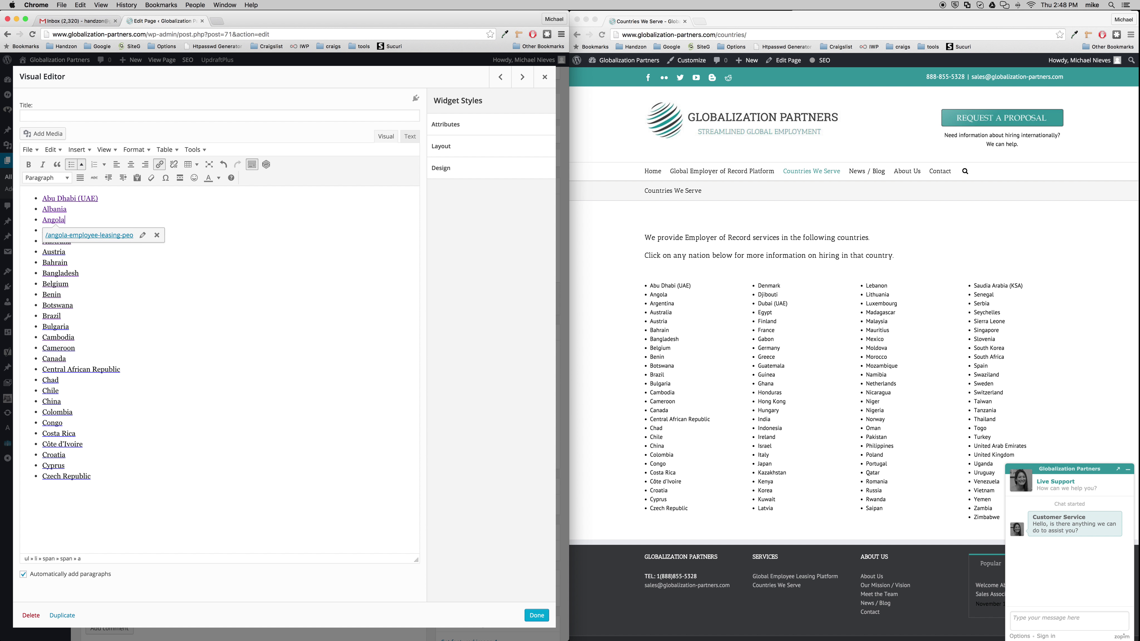
{"action": "left_click", "coordinate": [243, 247]}
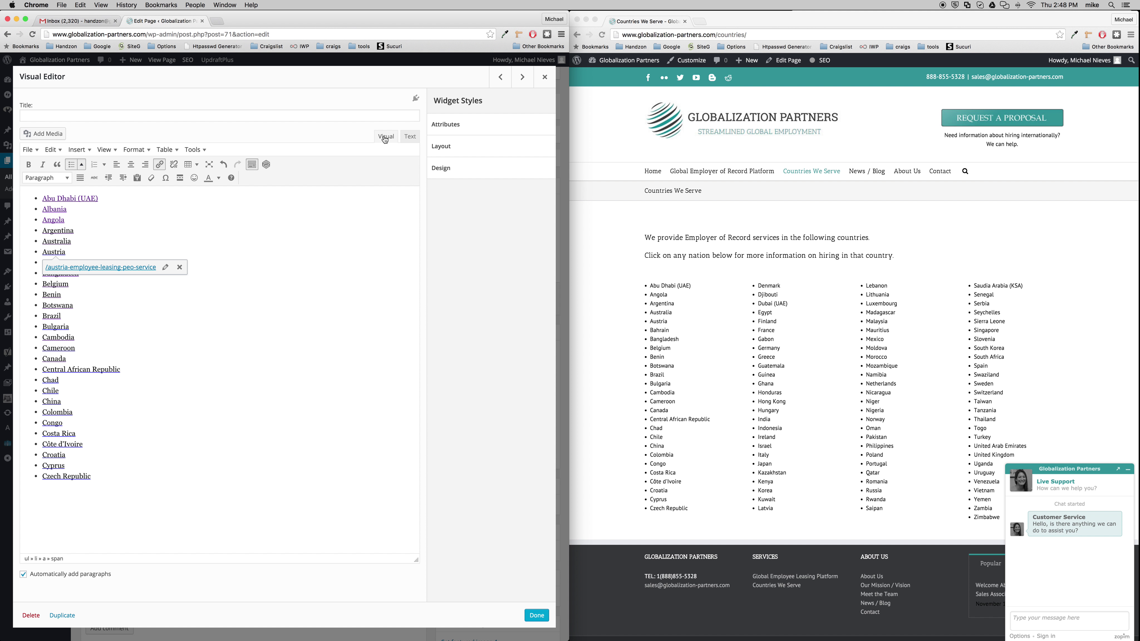
{"action": "left_click", "coordinate": [413, 143]}
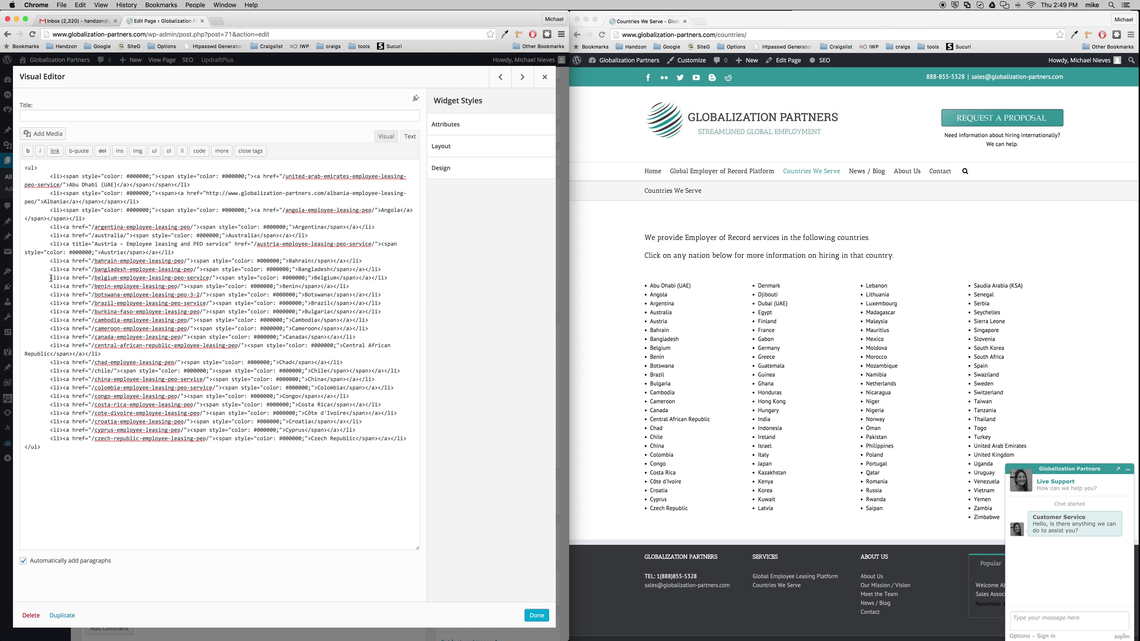
{"action": "left_click_drag", "start_coordinate": [51, 278], "coordinate": [393, 279]}
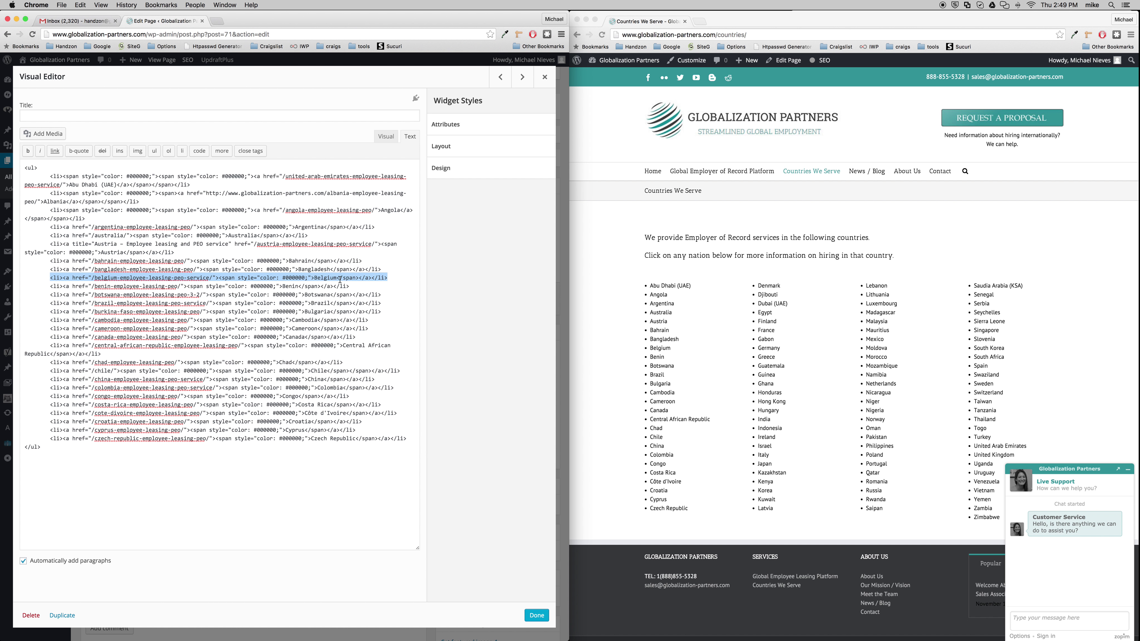
{"action": "double_click", "coordinate": [326, 277]}
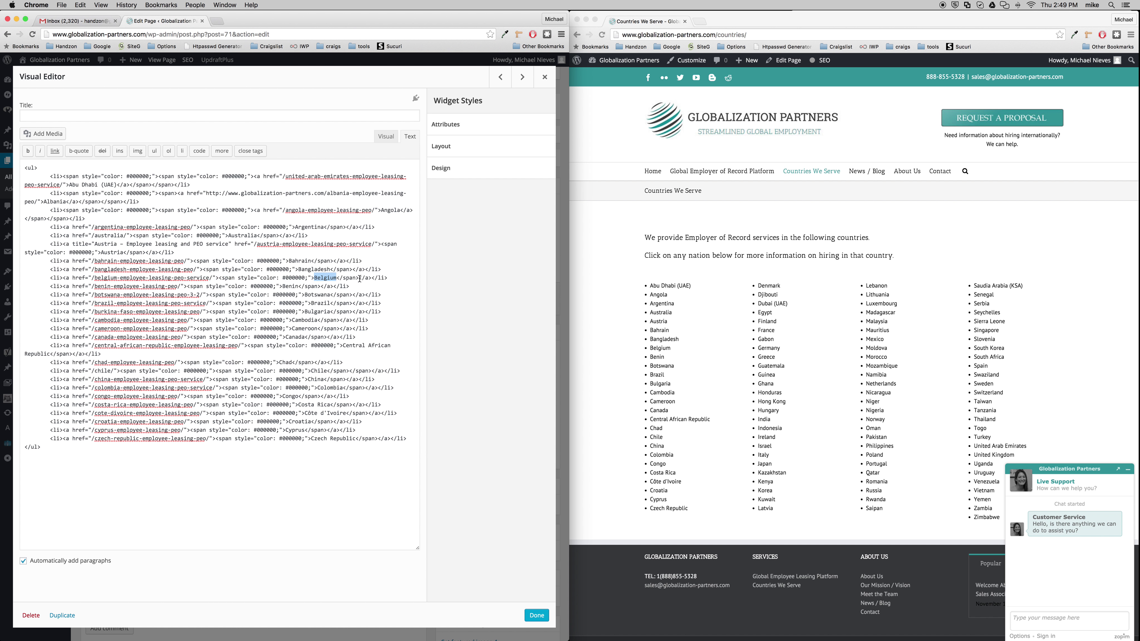
{"action": "left_click_drag", "start_coordinate": [389, 278], "coordinate": [52, 277]}
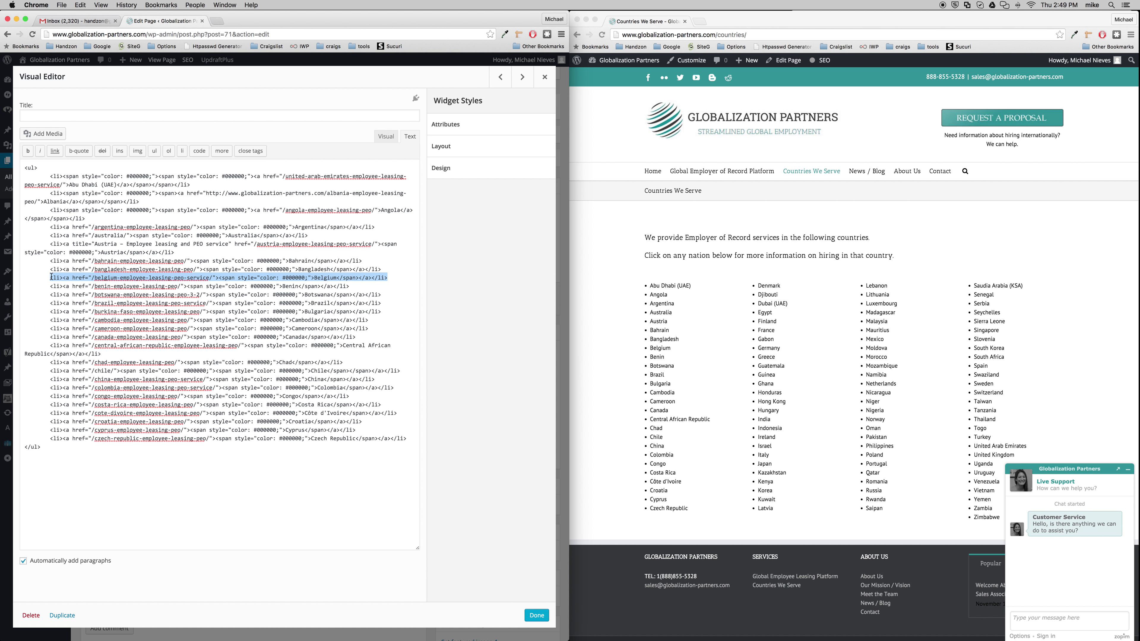
Step: Return to the visual view and check Albania's link to albania-employee-leasing-peo
{"action": "left_click", "coordinate": [386, 137]}
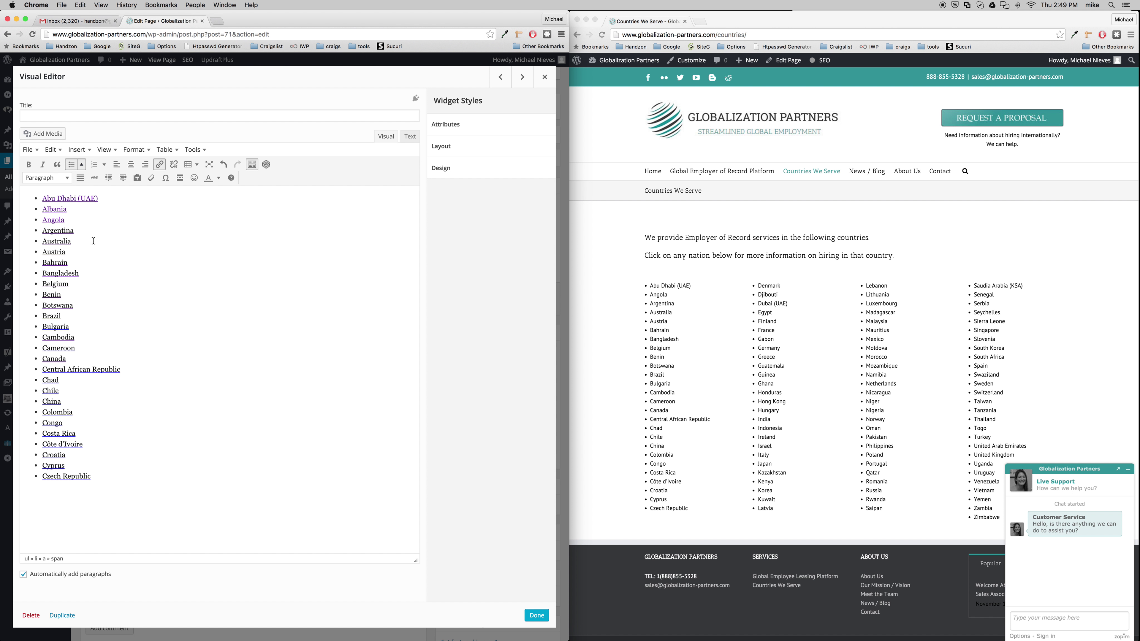
{"action": "left_click", "coordinate": [56, 210]}
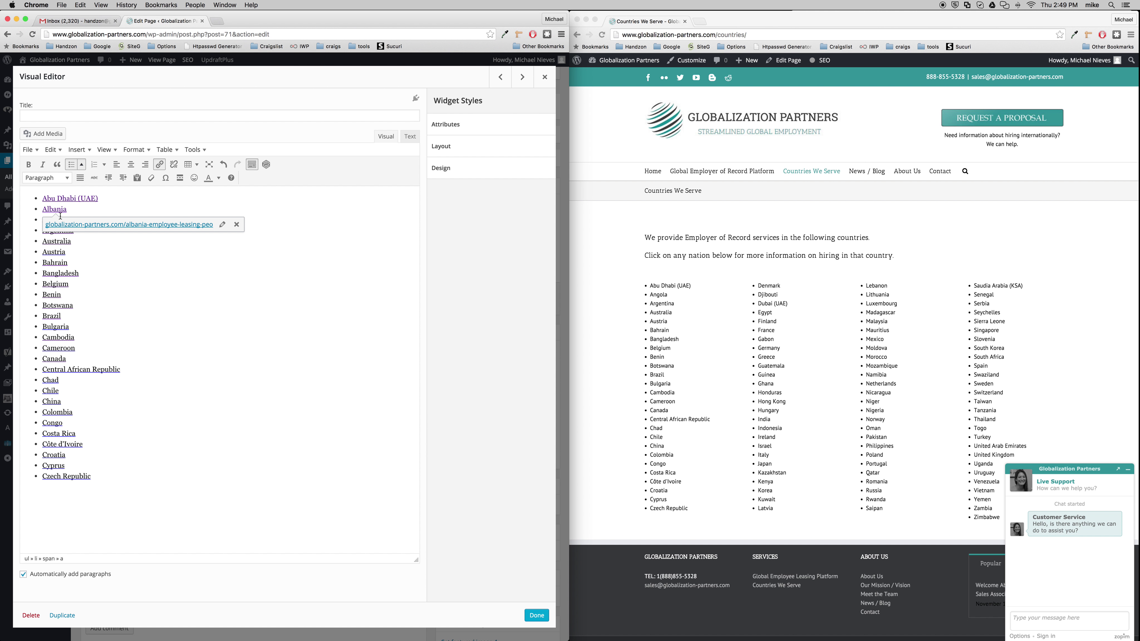
{"action": "left_click", "coordinate": [76, 210]}
Step: Drop down the live site's Select Your Country list to show all countries
{"action": "left_click", "coordinate": [728, 202]}
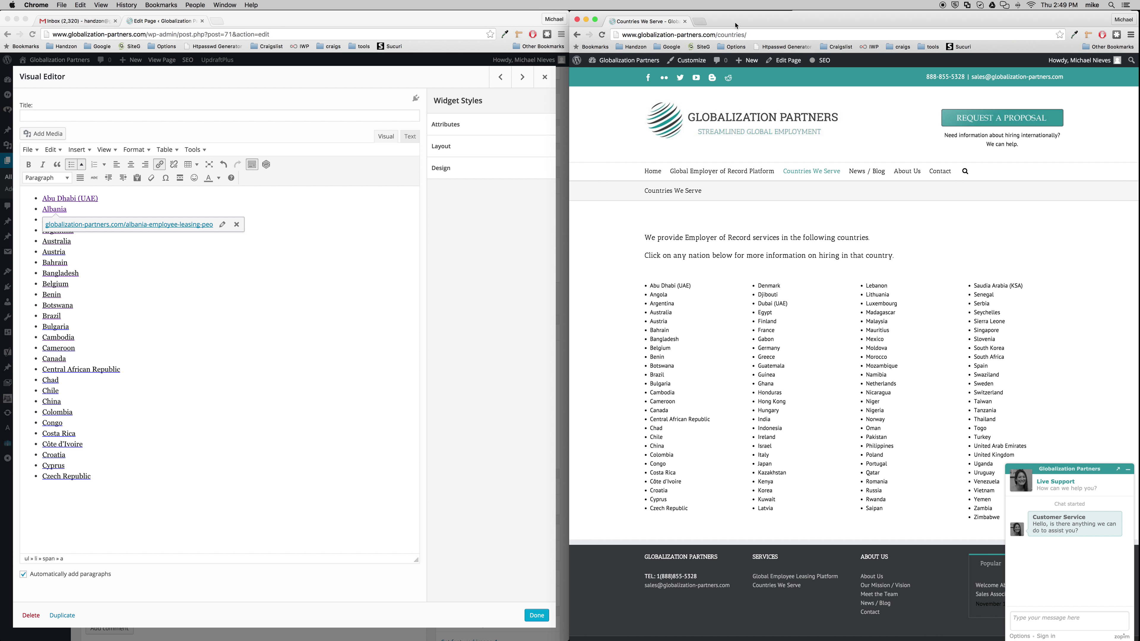
{"action": "mouse_move", "coordinate": [820, 173]}
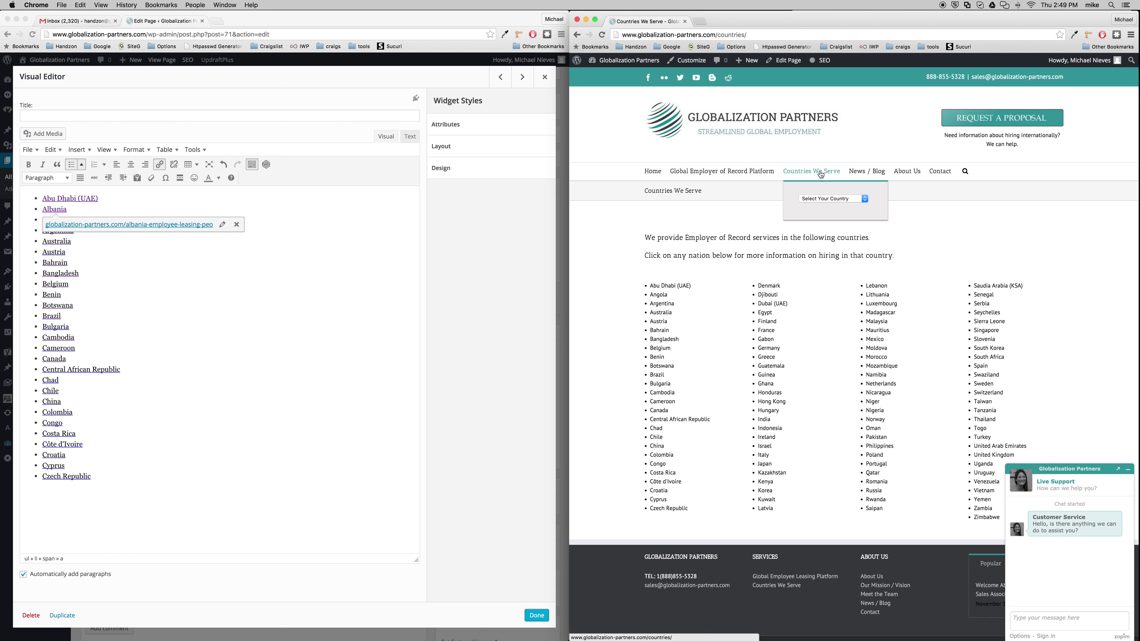
{"action": "left_click", "coordinate": [836, 199]}
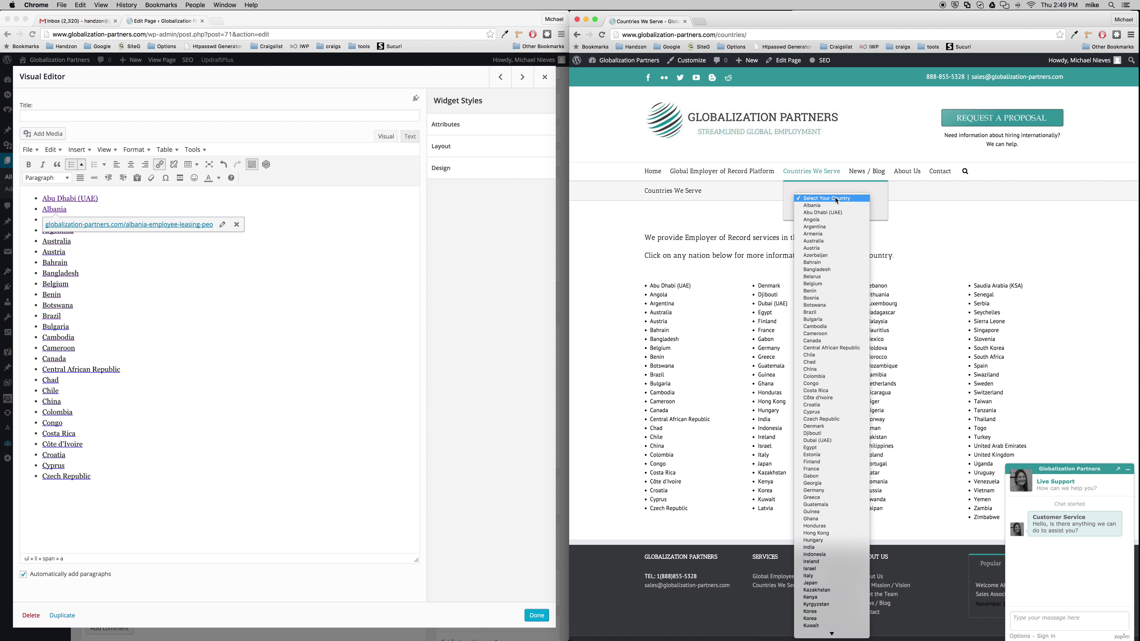
Step: Open the live Armenia page and remove Albania's link in the editor's country list
{"action": "left_click", "coordinate": [830, 234]}
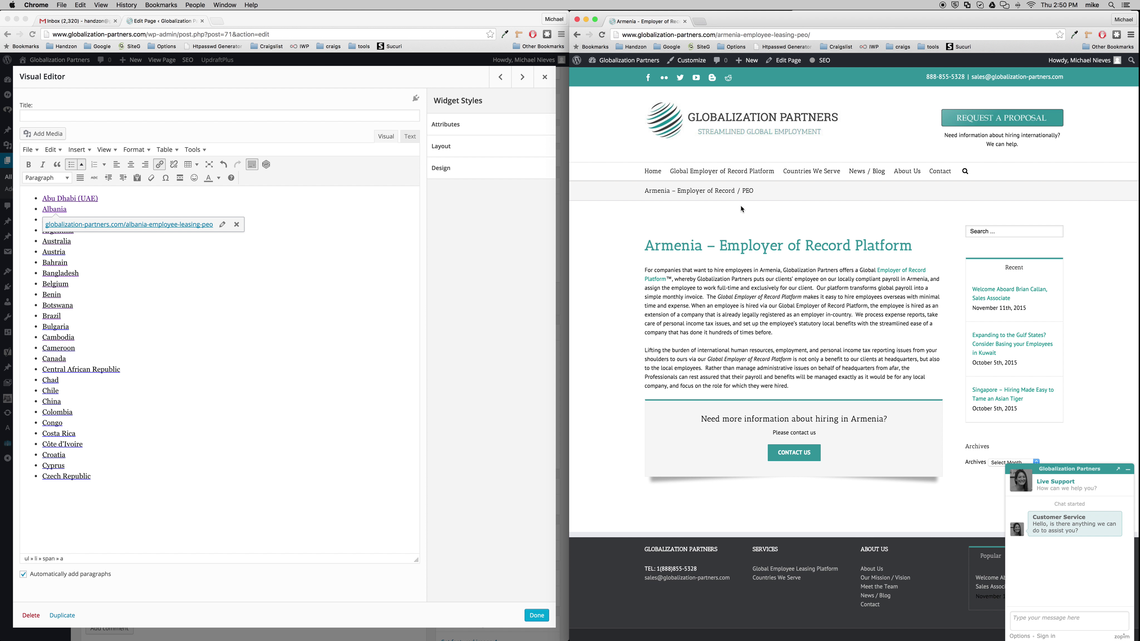
{"action": "left_click", "coordinate": [127, 267]}
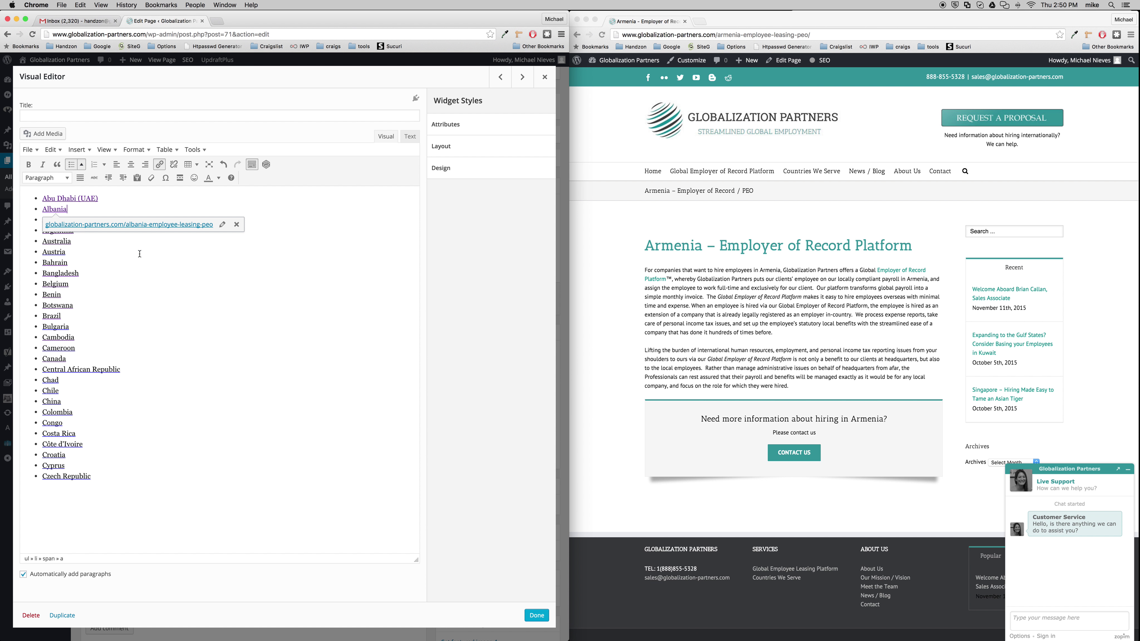
{"action": "left_click", "coordinate": [236, 224]}
{"action": "left_click", "coordinate": [69, 225]}
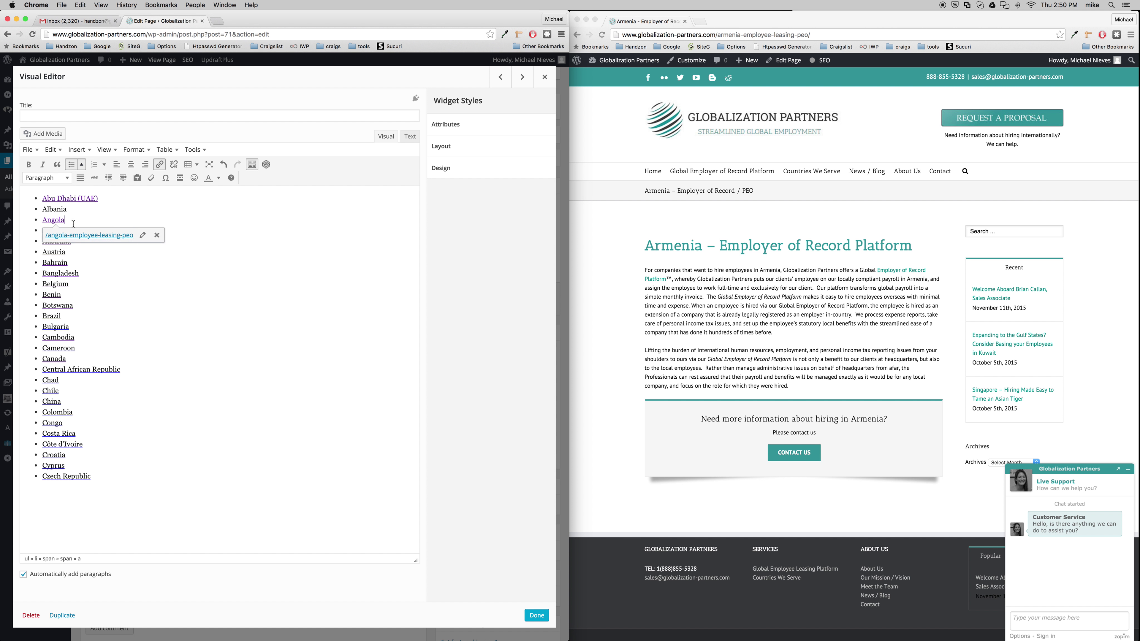
{"action": "left_click", "coordinate": [74, 253]}
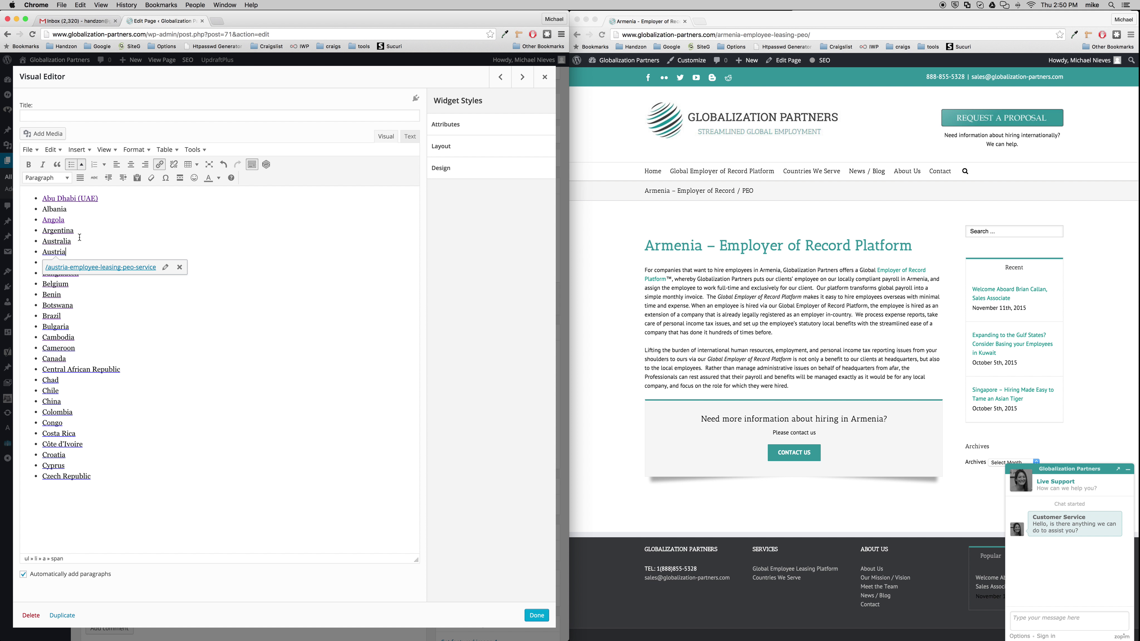
Step: Reopen the live country dropdown and dismiss it without choosing a country
{"action": "left_click", "coordinate": [825, 189]}
{"action": "mouse_move", "coordinate": [824, 169]}
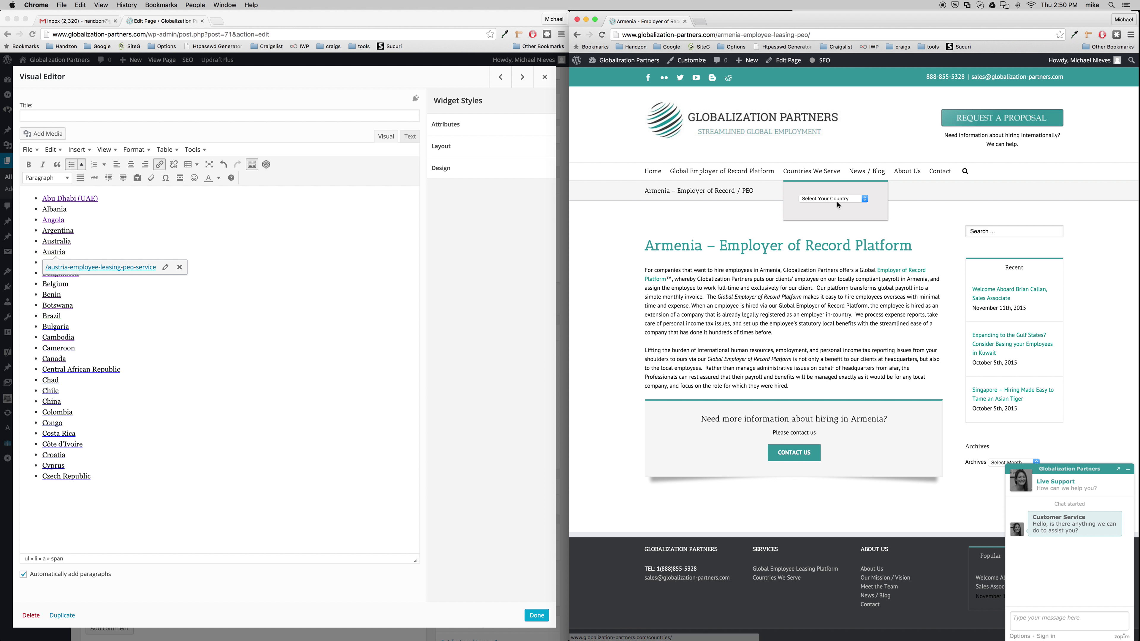
{"action": "left_click", "coordinate": [838, 201]}
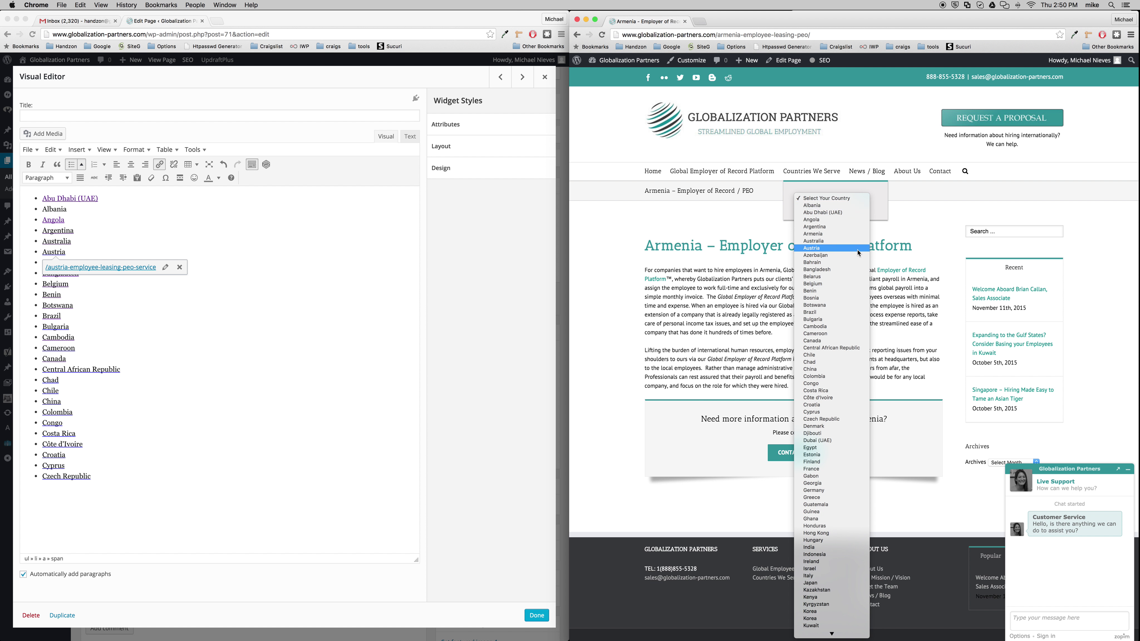
{"action": "left_click", "coordinate": [70, 241]}
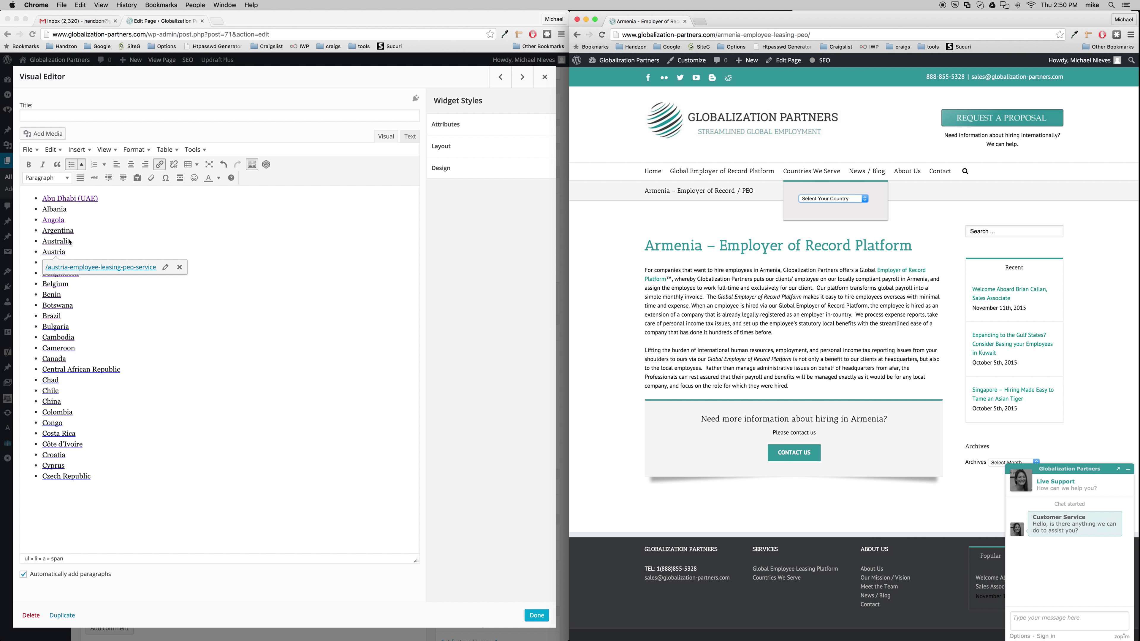
Step: Start a new empty bullet after Argentina in the first-column list
{"action": "left_click", "coordinate": [80, 235]}
{"action": "left_click", "coordinate": [87, 233]}
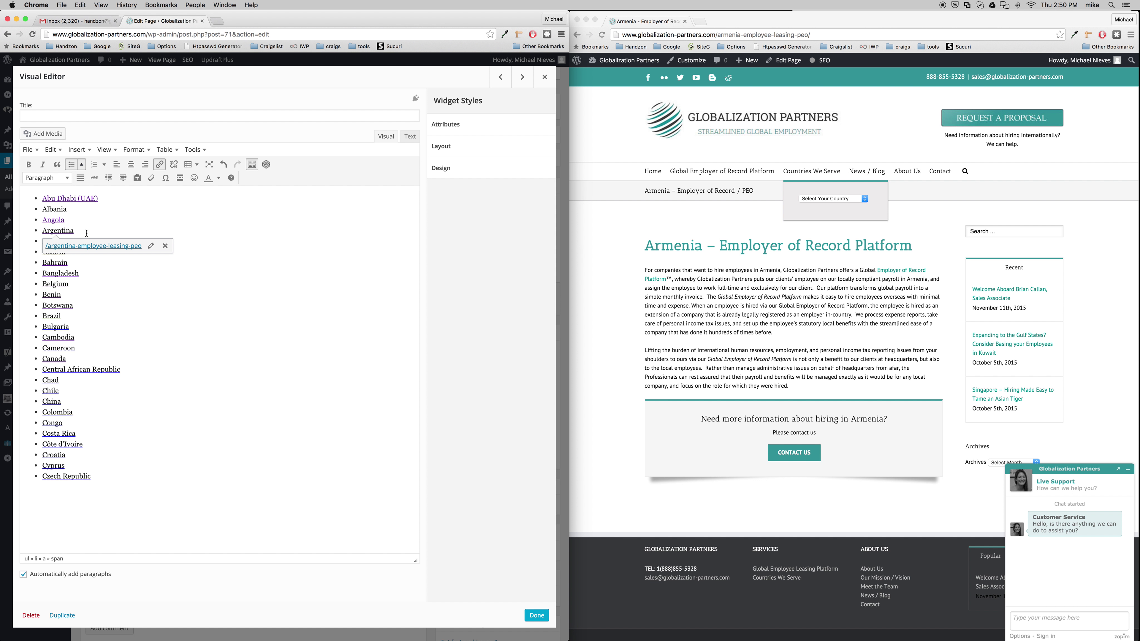
{"action": "key", "text": "Return"}
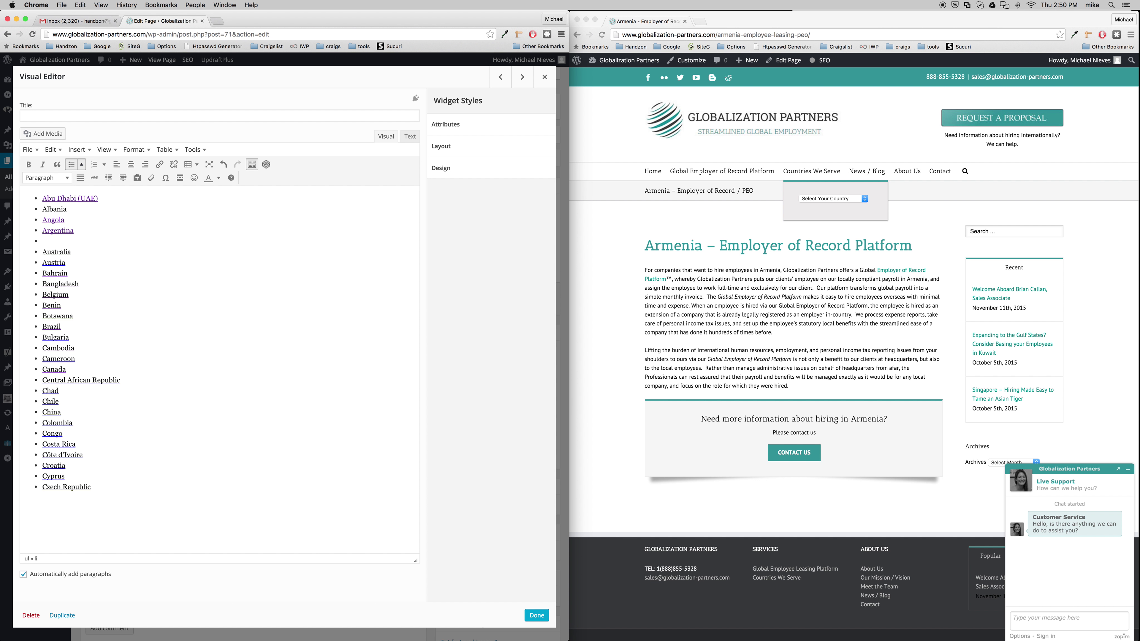
Step: Type Armenia into the new bullet and select the Armenia page's URL path in the browser
{"action": "type", "text": "Armenia"}
{"action": "left_click", "coordinate": [738, 36]}
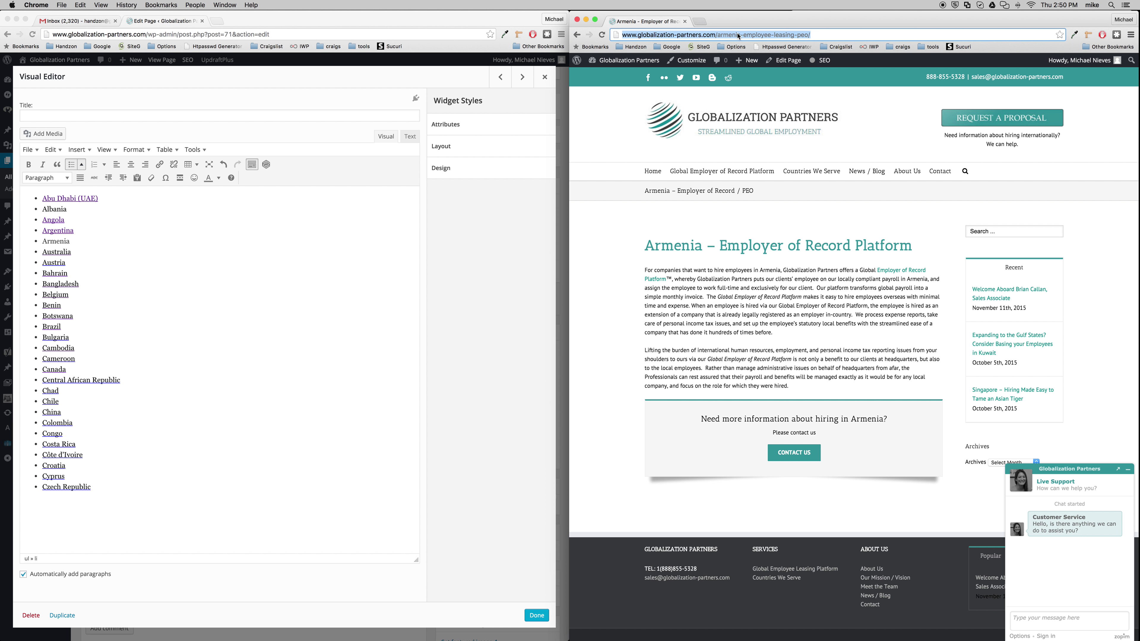
{"action": "left_click", "coordinate": [136, 247]}
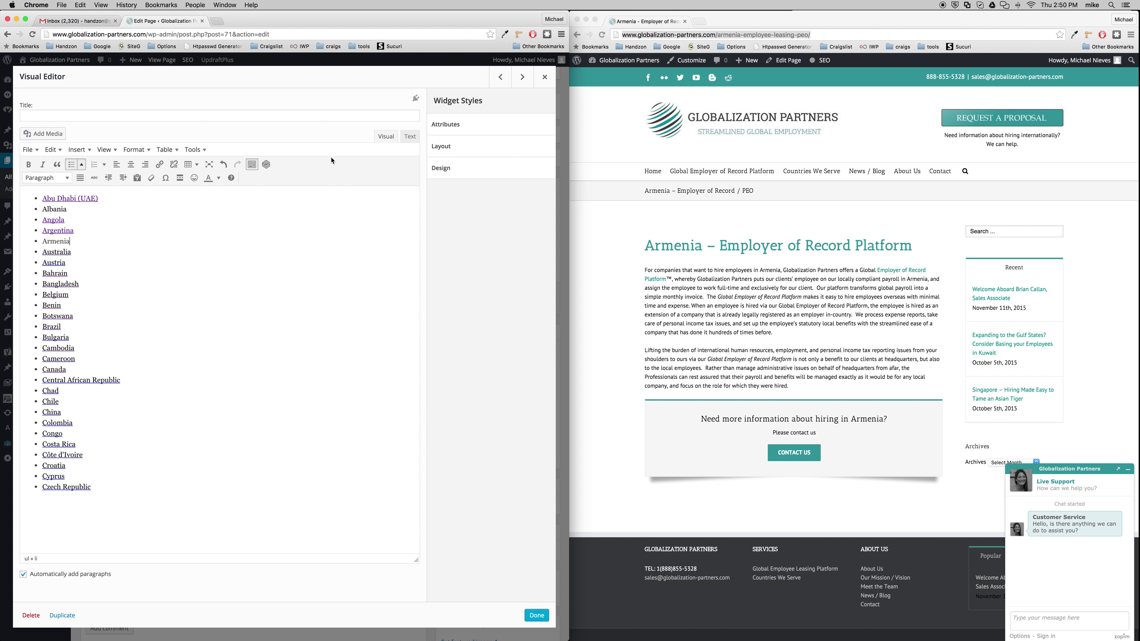
{"action": "left_click", "coordinate": [792, 35]}
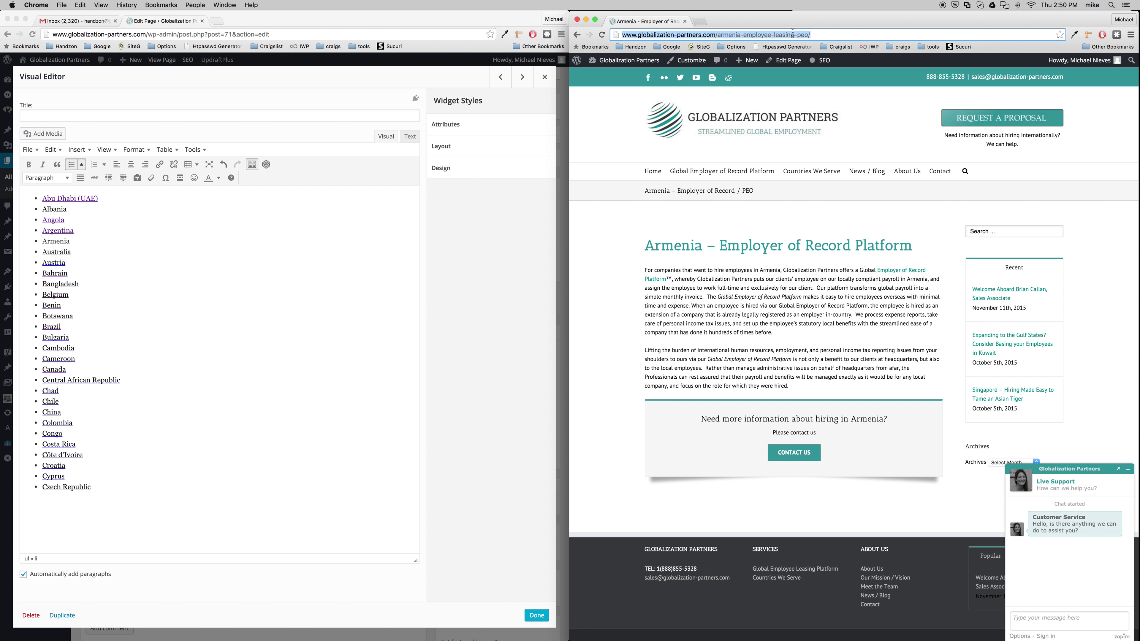
{"action": "left_click_drag", "start_coordinate": [820, 35], "coordinate": [714, 33]}
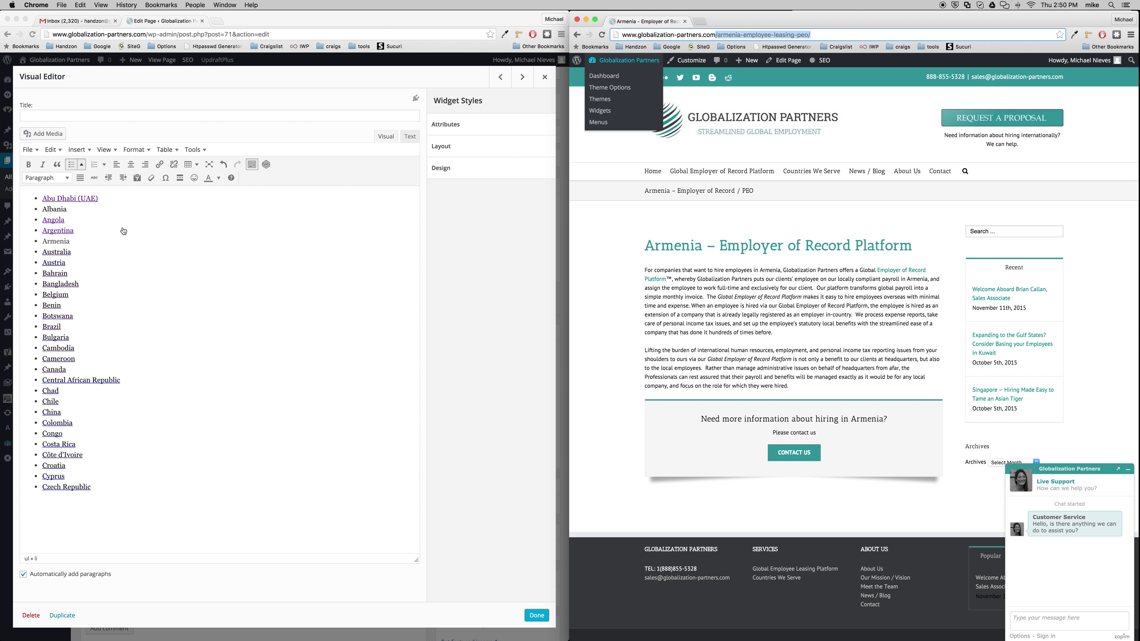
{"action": "left_click", "coordinate": [54, 246]}
{"action": "left_click_drag", "start_coordinate": [69, 242], "coordinate": [44, 242]}
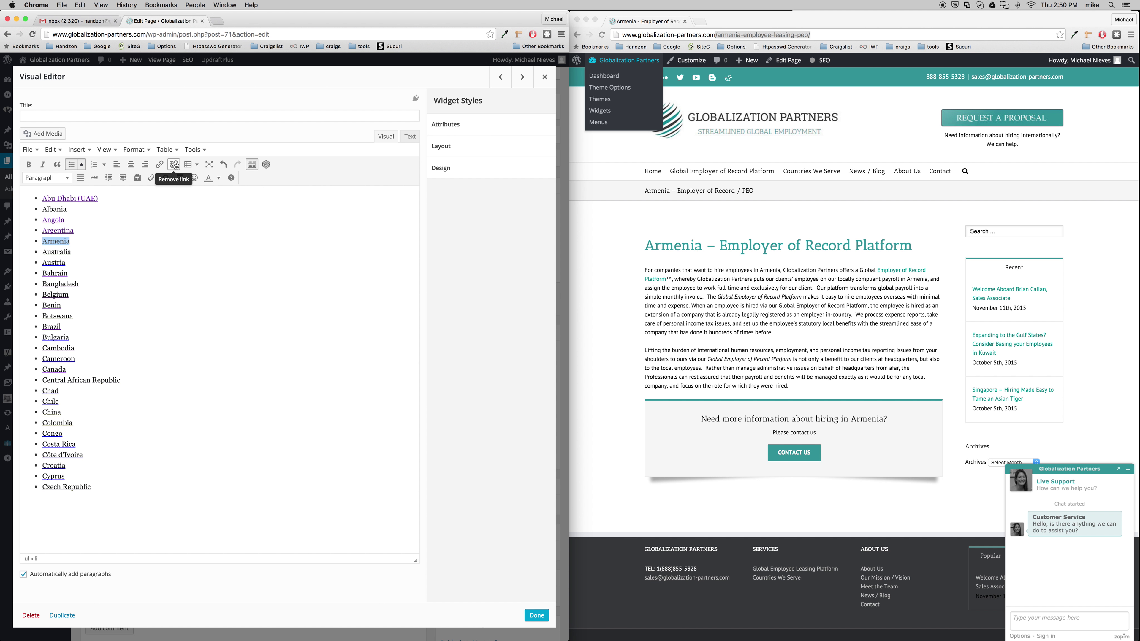
{"action": "left_click", "coordinate": [160, 165]}
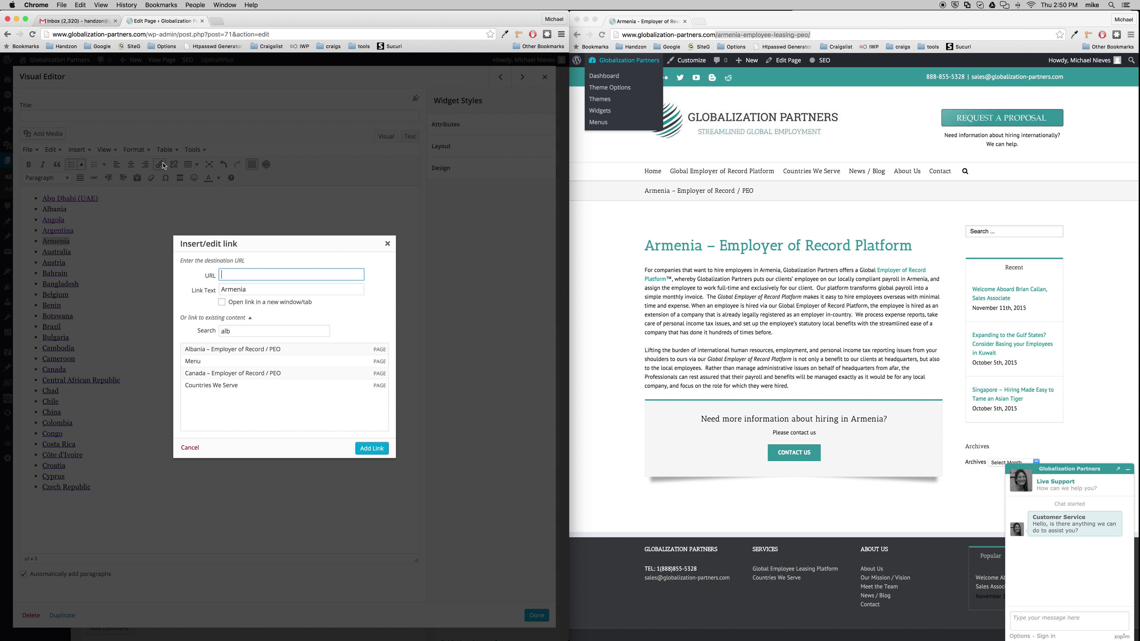
{"action": "type", "text": "http://Armenia"}
{"action": "left_click_drag", "start_coordinate": [239, 274], "coordinate": [196, 279]}
{"action": "key", "text": "BackSpace"}
{"action": "key", "text": "Return"}
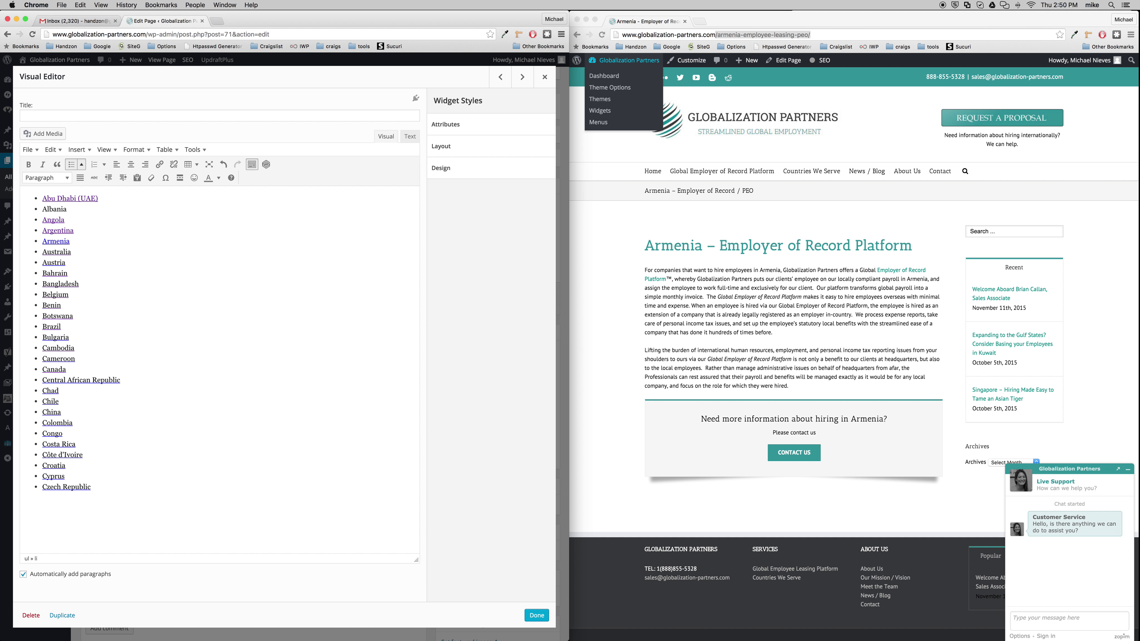
{"action": "left_click_drag", "start_coordinate": [70, 241], "coordinate": [45, 242]}
{"action": "key", "text": "super+c"}
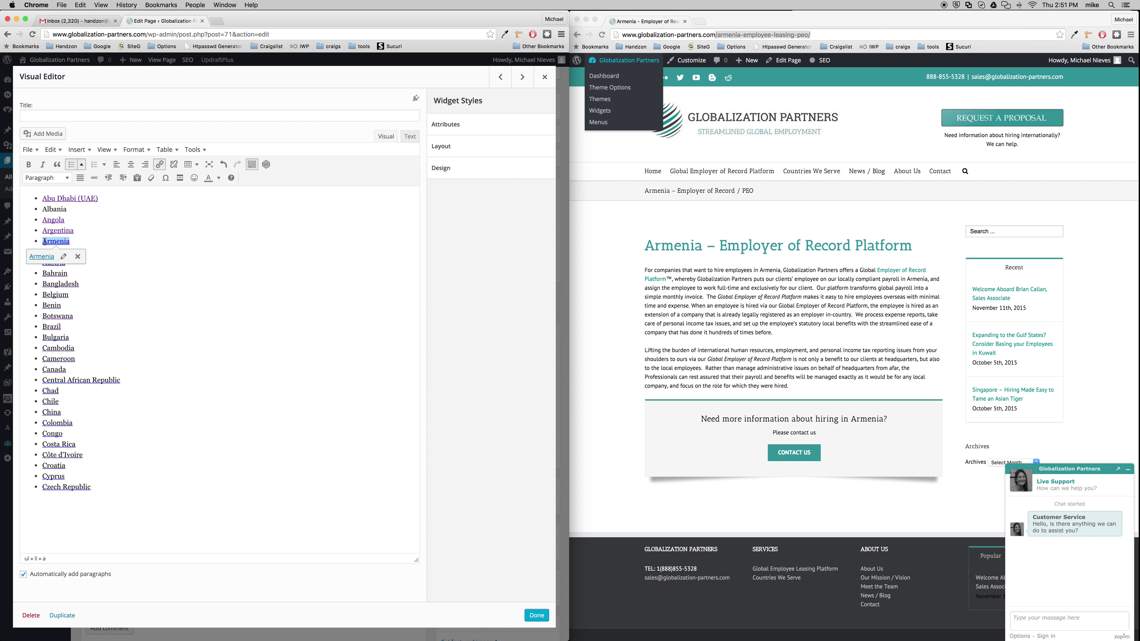
{"action": "left_click", "coordinate": [174, 164]}
Step: Reopen the link dialog on Armenia and clear the partial 'Arm' address
{"action": "left_click_drag", "start_coordinate": [70, 241], "coordinate": [44, 240]}
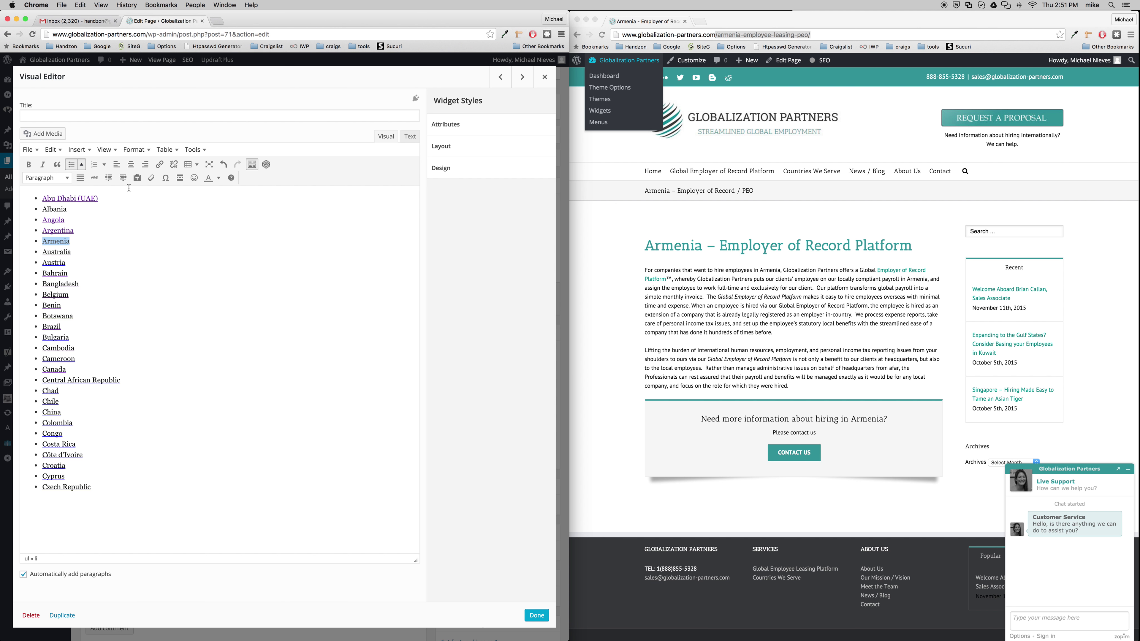
{"action": "left_click", "coordinate": [160, 164]}
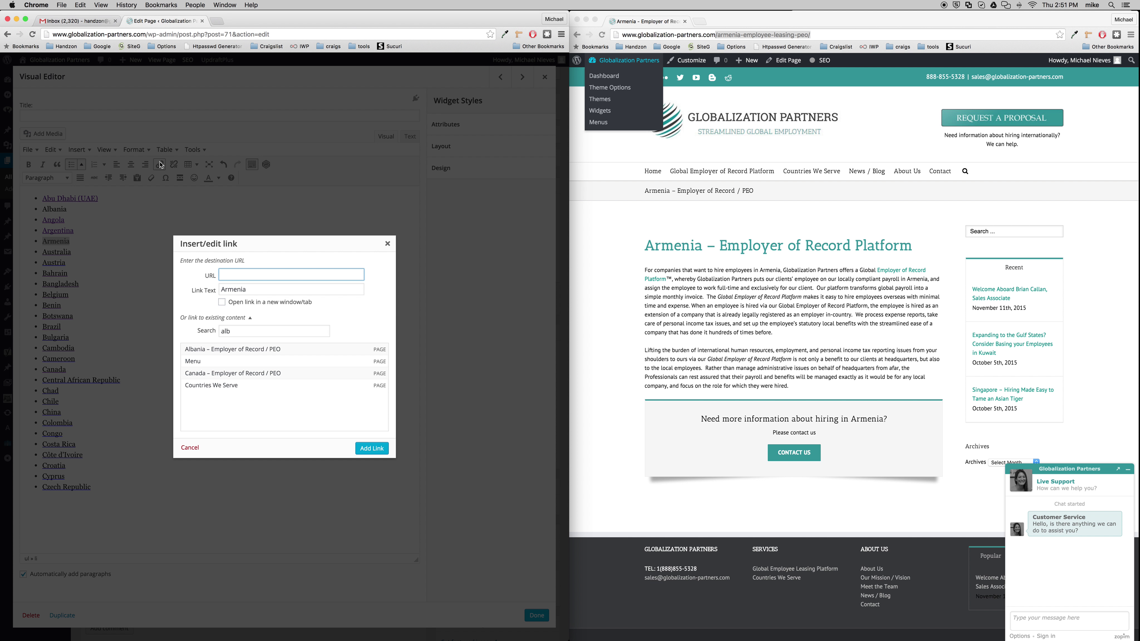
{"action": "type", "text": "Arm"}
{"action": "left_click", "coordinate": [269, 334]}
{"action": "key", "text": "super+a"}
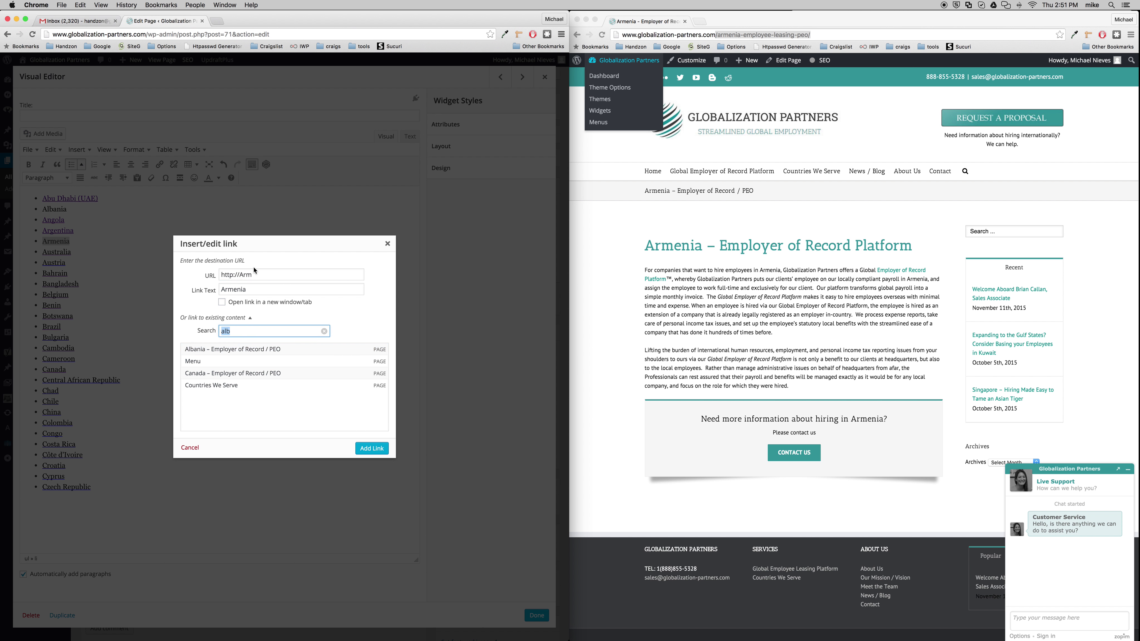
{"action": "left_click", "coordinate": [212, 275]}
{"action": "key", "text": "super+a"}
{"action": "key", "text": "BackSpace"}
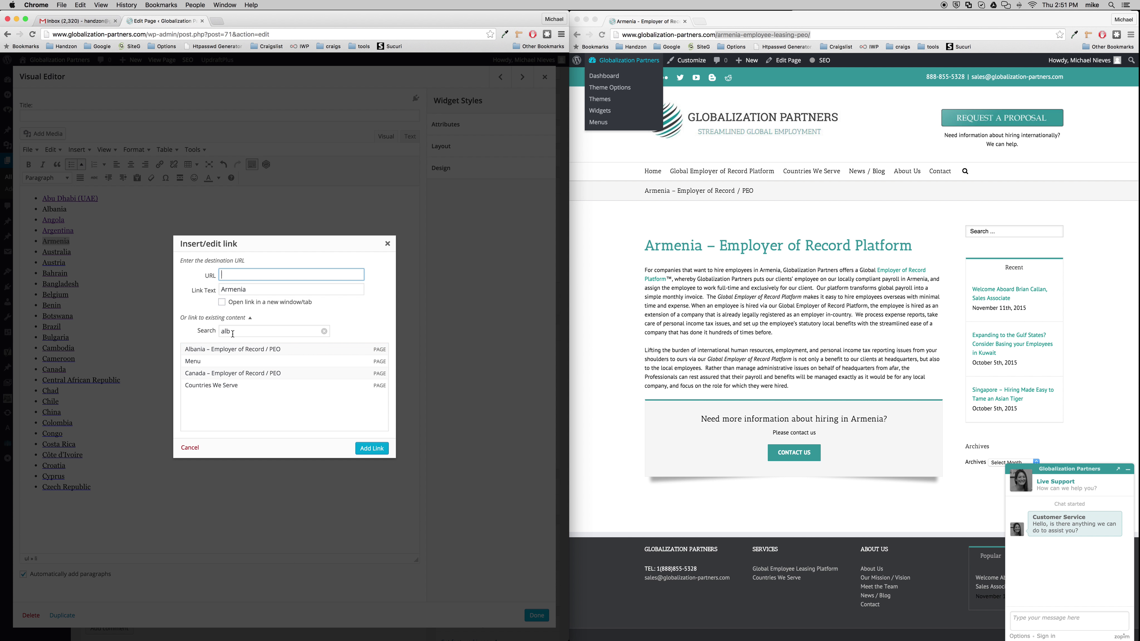
Step: Search existing content for Armenia and link it to the Armenia – Employer of Record / PEO page
{"action": "left_click", "coordinate": [232, 331]}
{"action": "key", "text": "super+a"}
{"action": "key", "text": "super+v"}
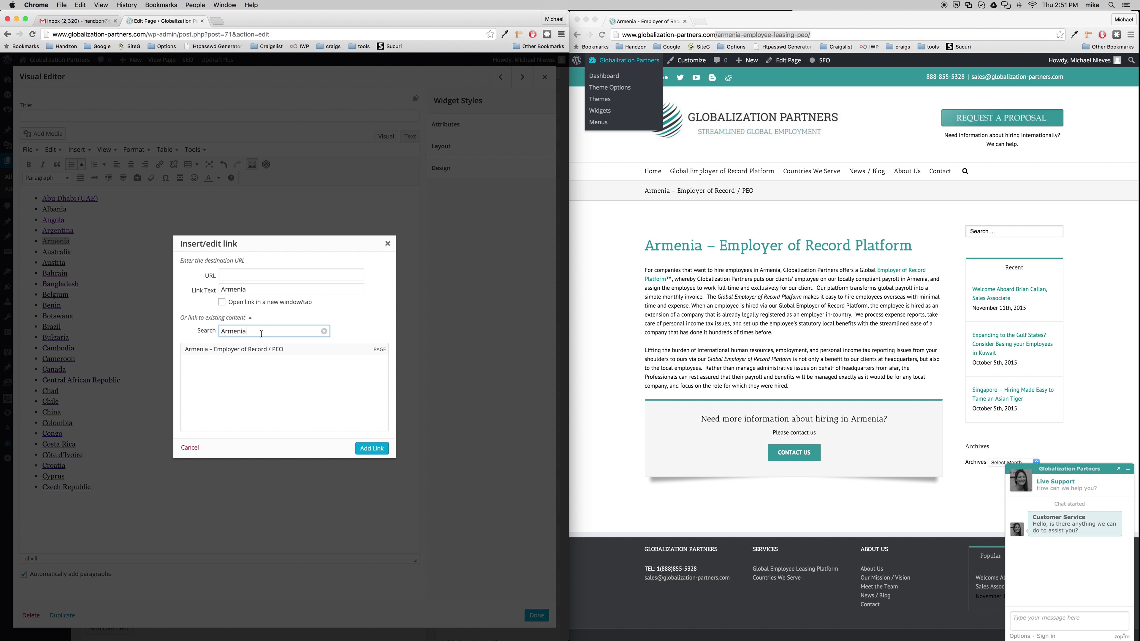
{"action": "left_click", "coordinate": [232, 351]}
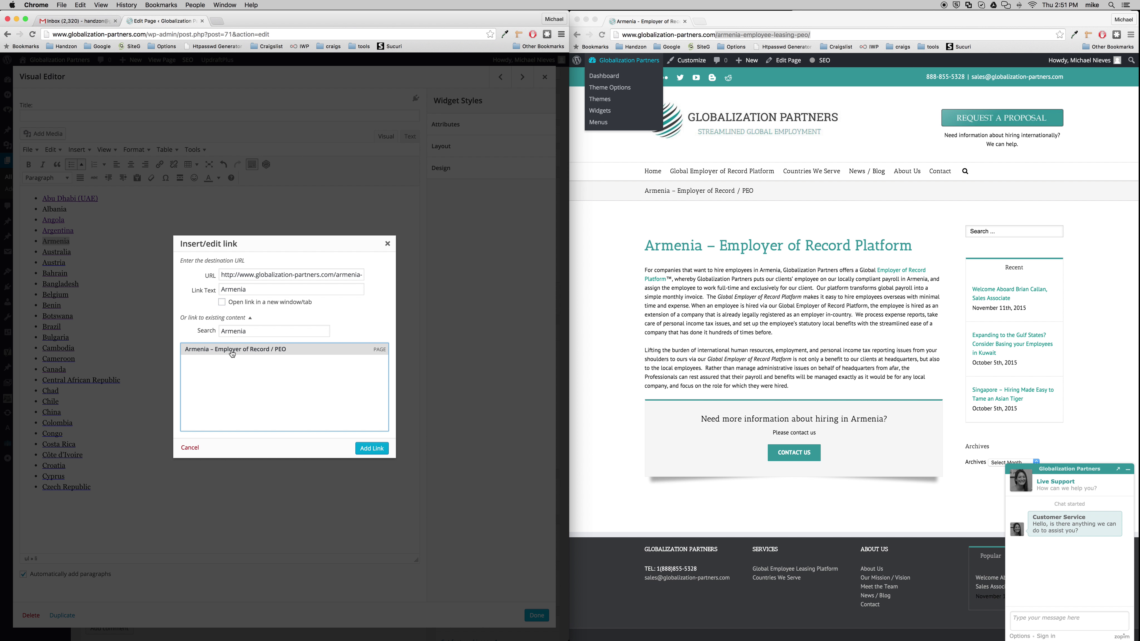
{"action": "left_click", "coordinate": [370, 448]}
{"action": "left_click", "coordinate": [77, 230]}
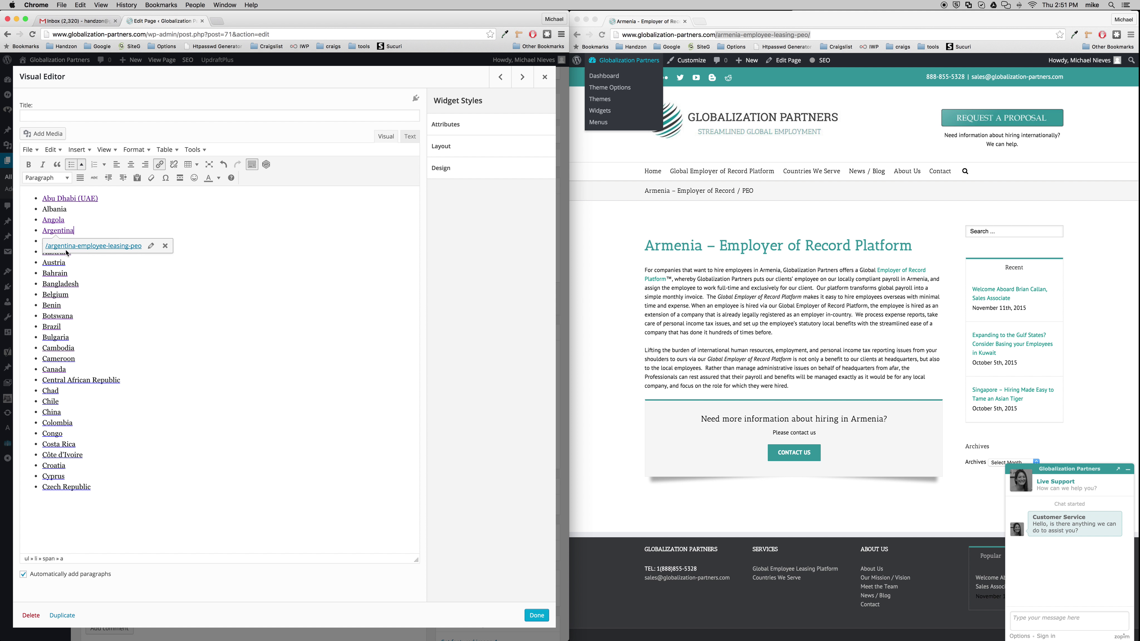
{"action": "left_click", "coordinate": [87, 288]}
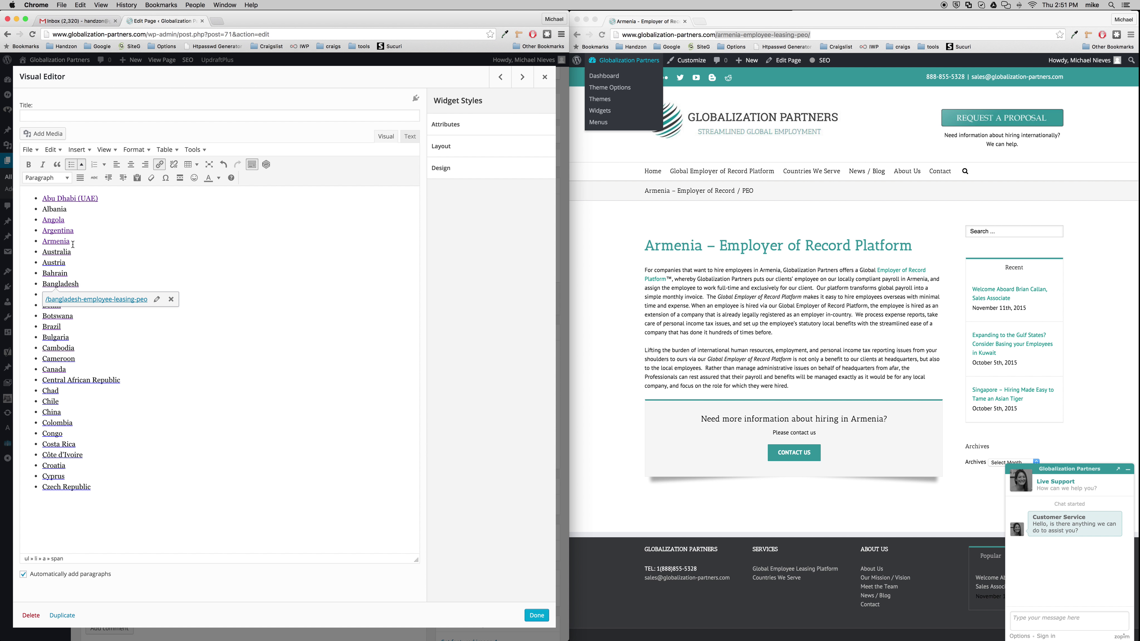
Step: From the live Countries We Serve dropdown, open the Azerbaijan – Employer of Record Platform page
{"action": "left_click", "coordinate": [895, 386]}
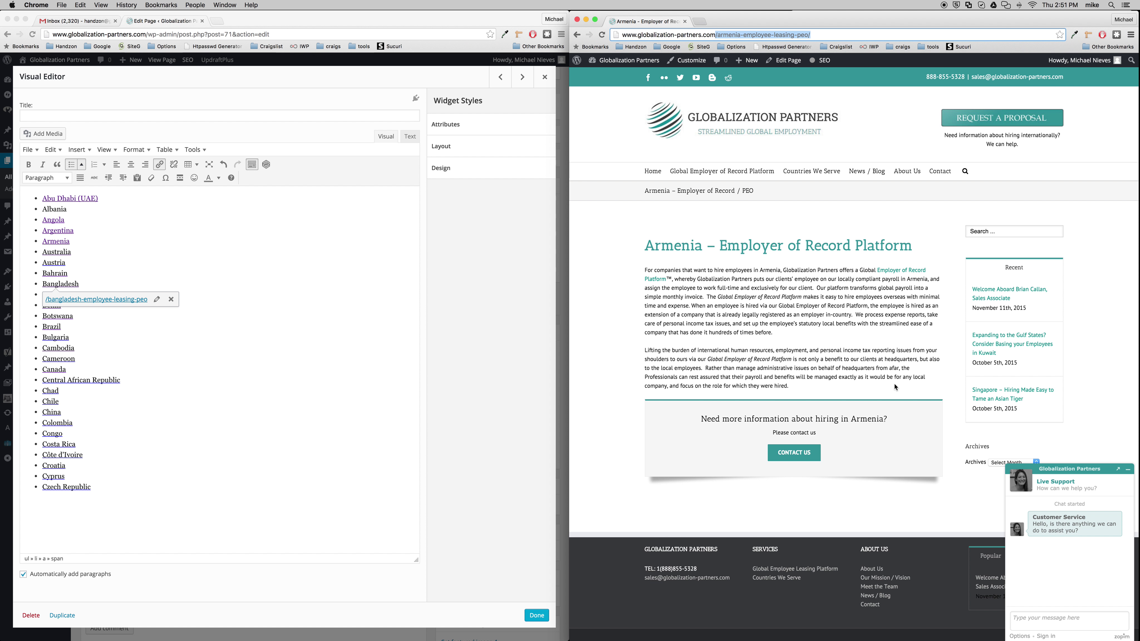
{"action": "left_click", "coordinate": [823, 174]}
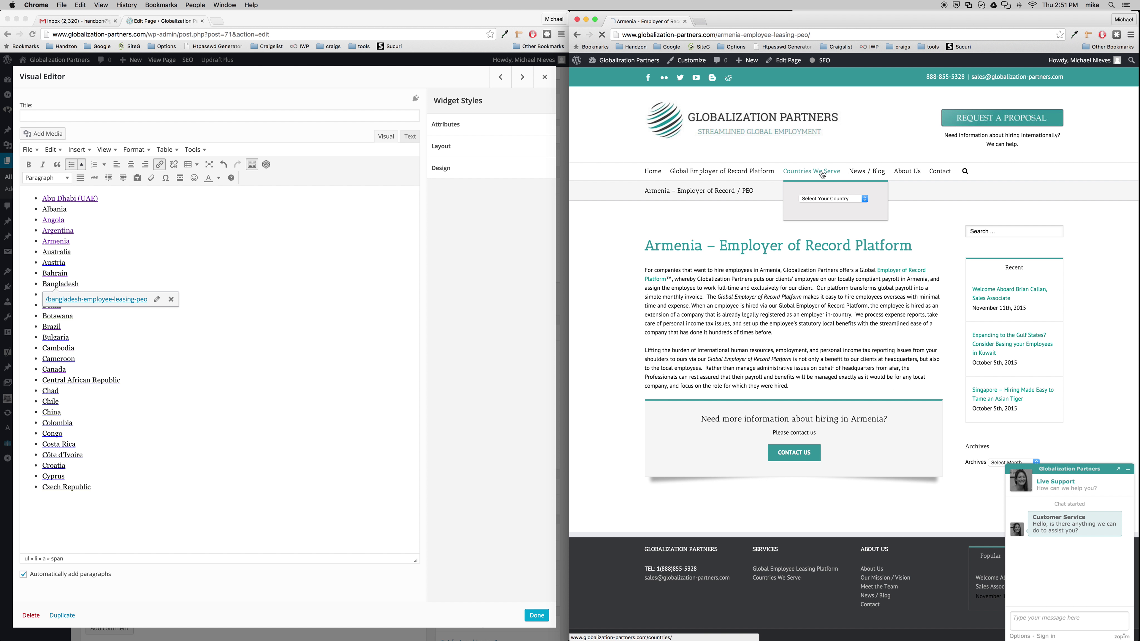
{"action": "left_click", "coordinate": [826, 200]}
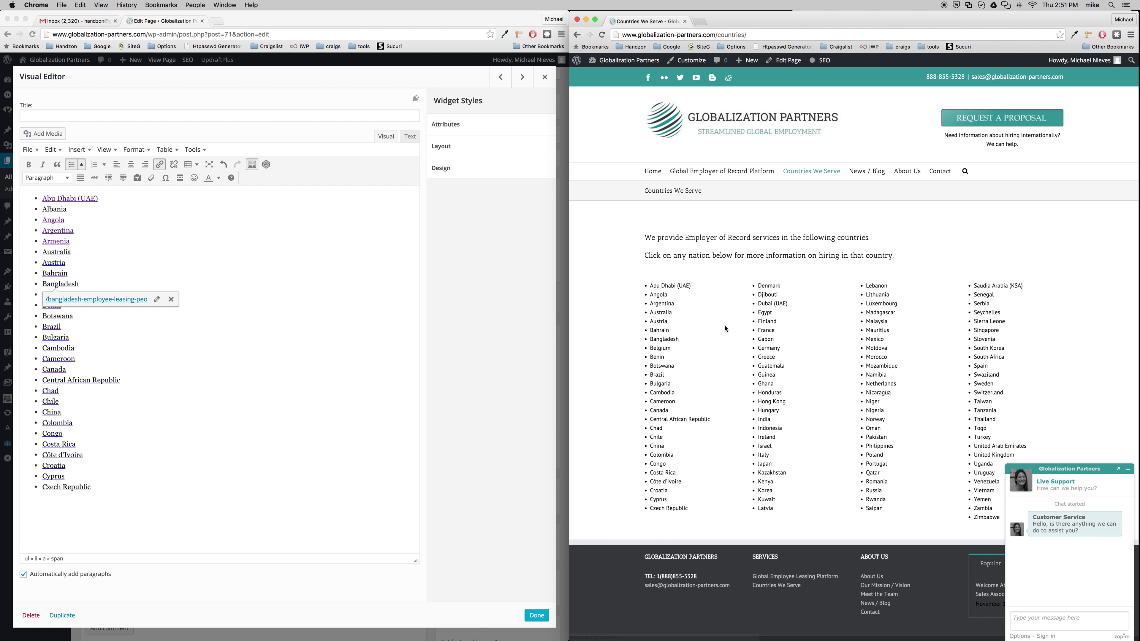
{"action": "mouse_move", "coordinate": [815, 175]}
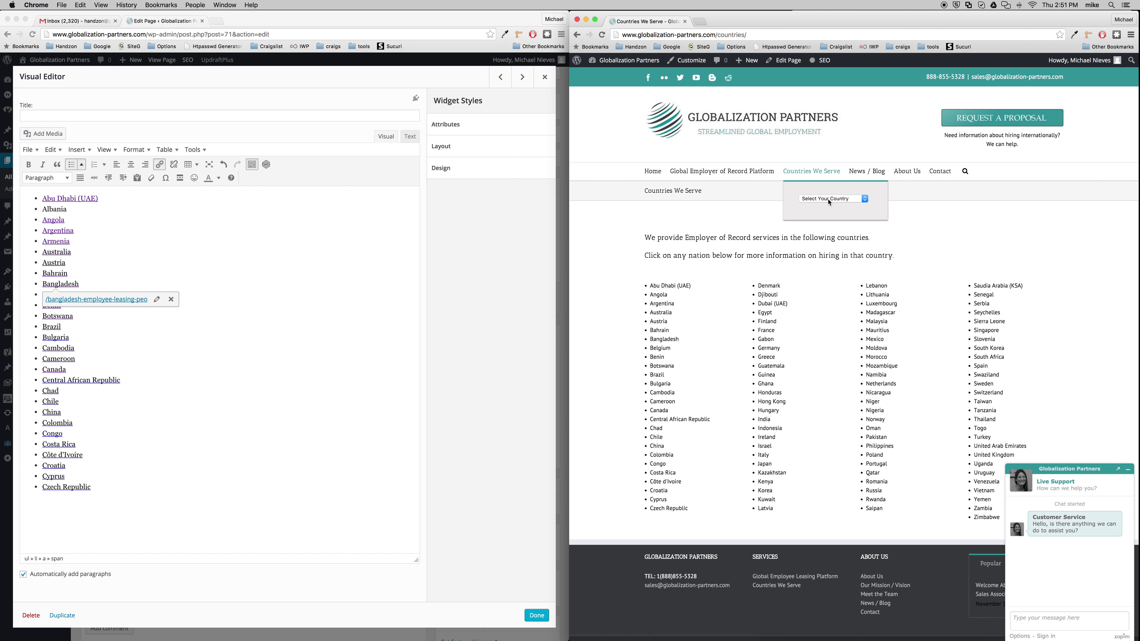
{"action": "left_click", "coordinate": [859, 199]}
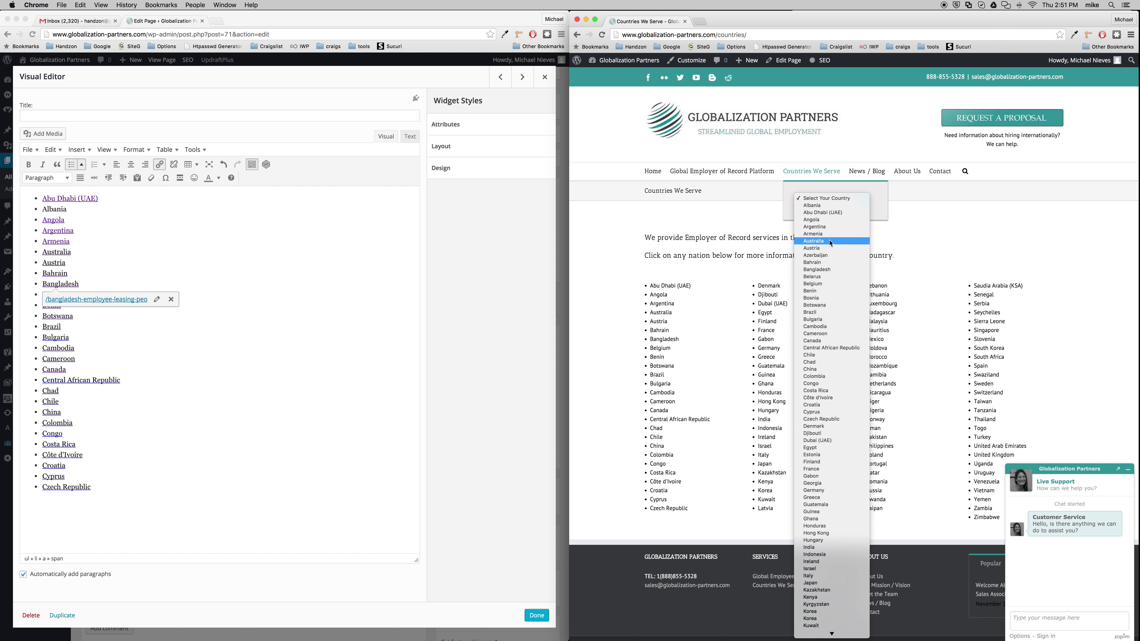
{"action": "left_click", "coordinate": [833, 260]}
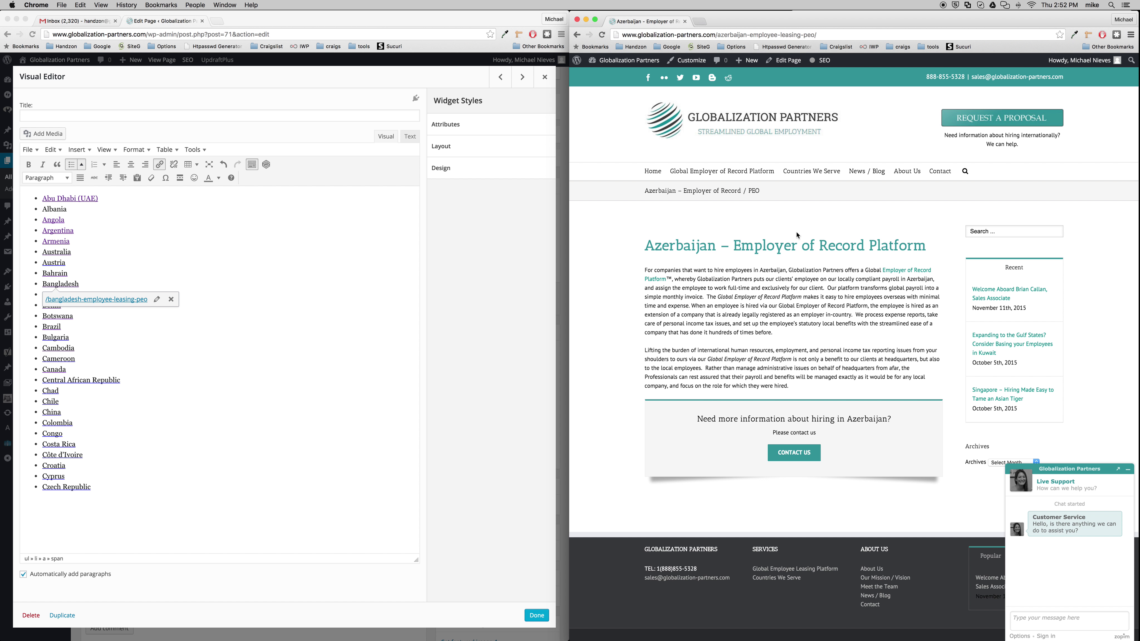
Step: Reopen the live country dropdown and close it again without a selection
{"action": "mouse_move", "coordinate": [812, 171]}
{"action": "left_click", "coordinate": [820, 199]}
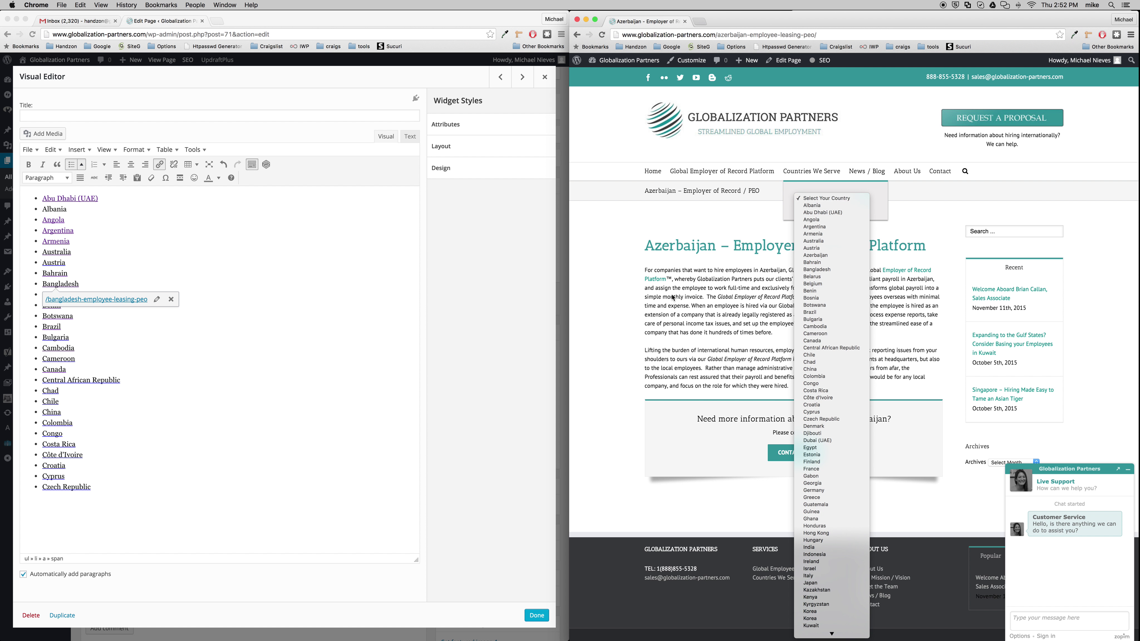
{"action": "left_click", "coordinate": [840, 259]}
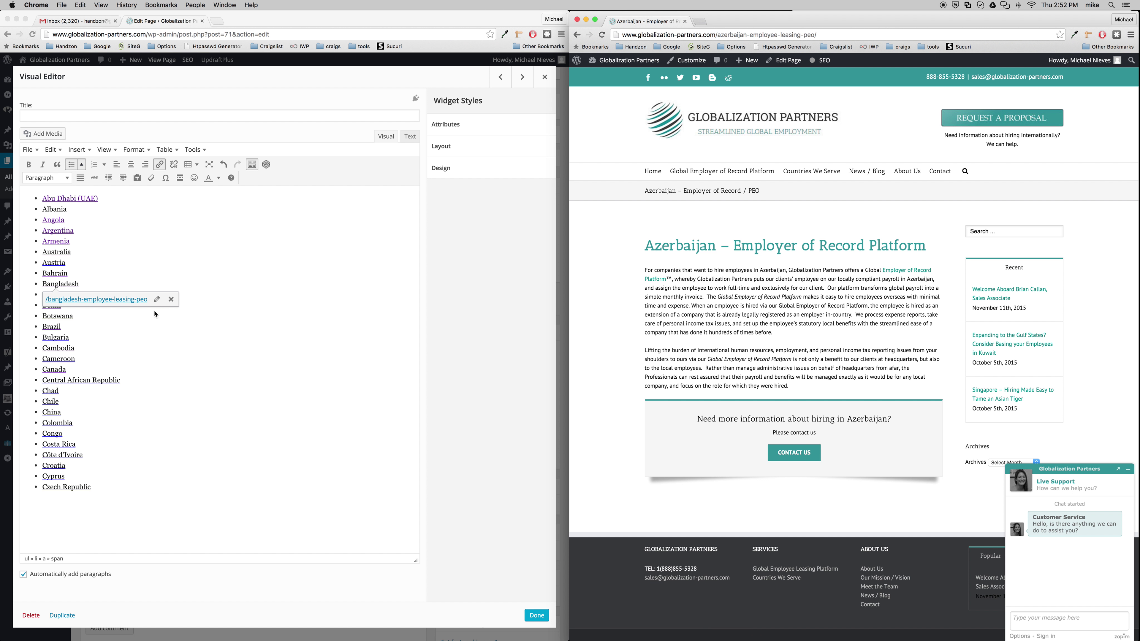
Step: Type Azerbaijan on a new bullet after Austria in the first-column list
{"action": "left_click", "coordinate": [116, 319]}
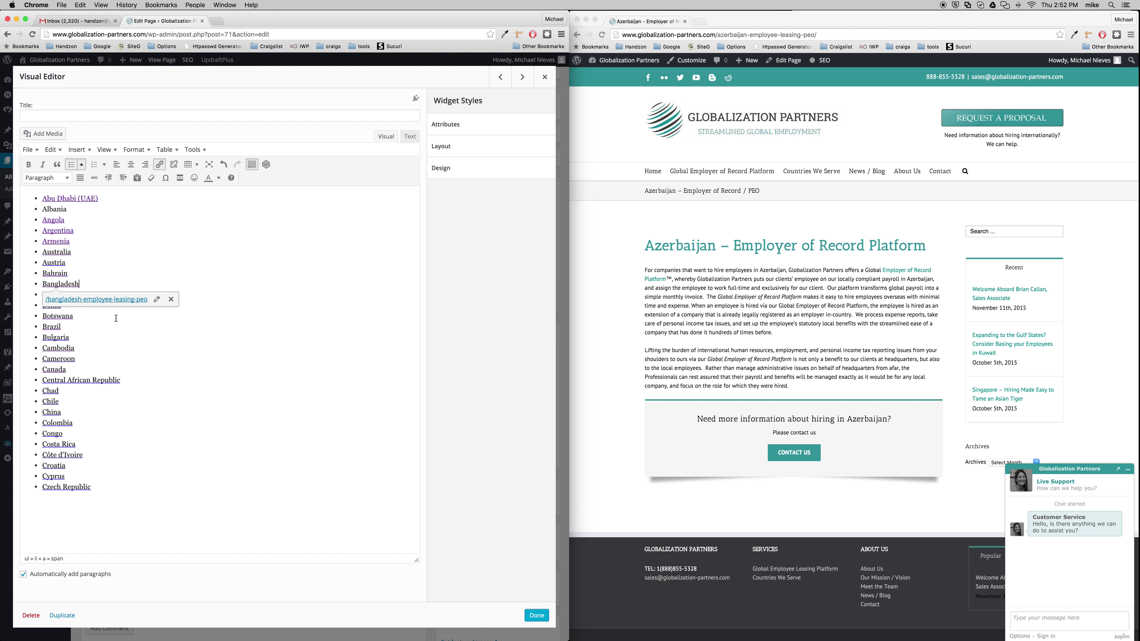
{"action": "left_click", "coordinate": [72, 262]}
{"action": "key", "text": "Return"}
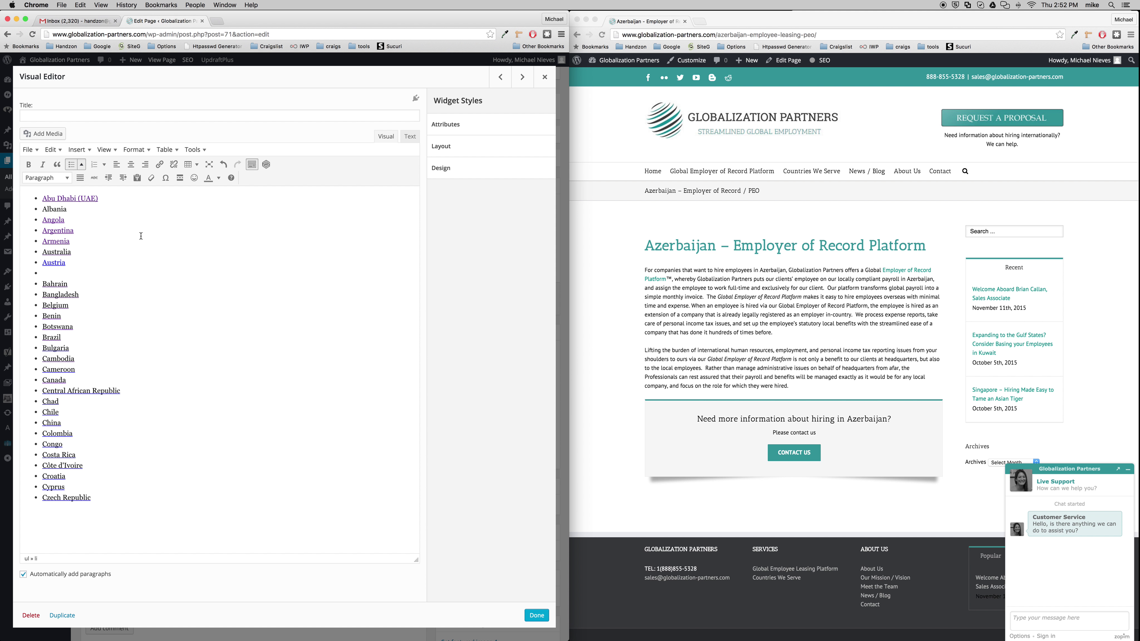
{"action": "type", "text": "Azerbajan"}
Step: Search link content for 'azer' and link Azerbaijan to the Azerbaijan – Employer of Record / PEO page
{"action": "left_click_drag", "start_coordinate": [76, 274], "coordinate": [44, 273]}
{"action": "left_click", "coordinate": [160, 166]}
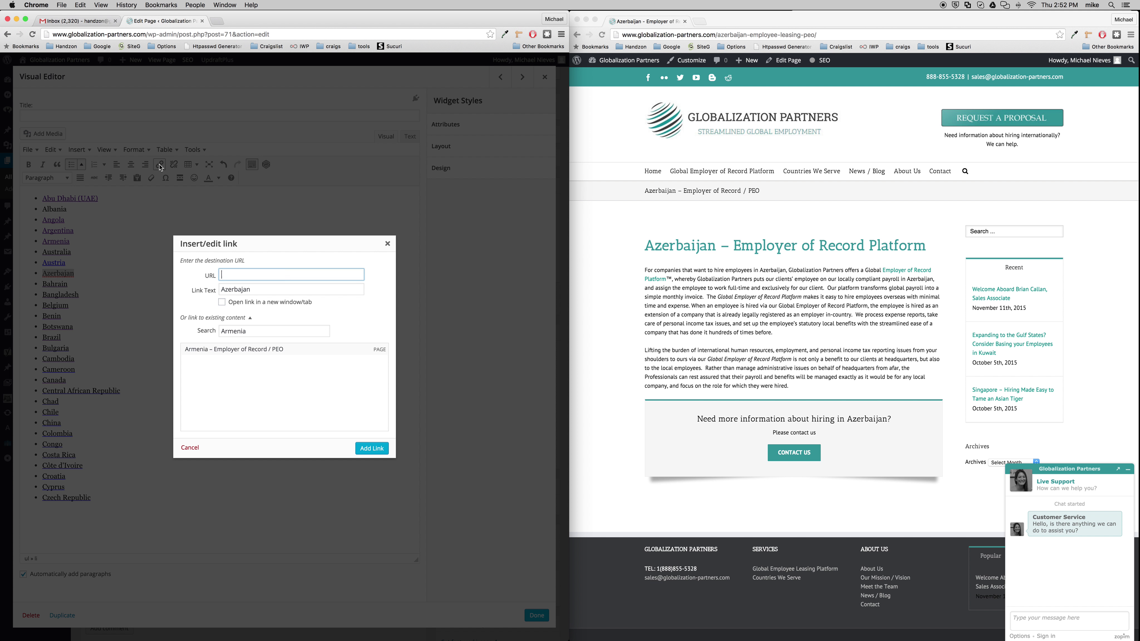
{"action": "left_click", "coordinate": [240, 331]}
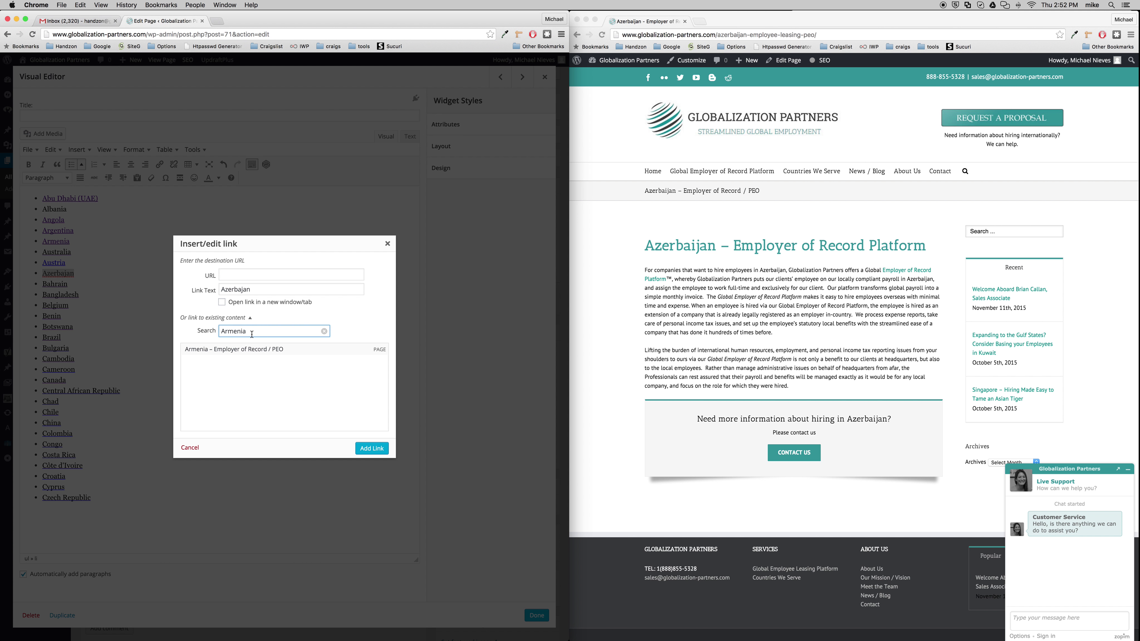
{"action": "left_click_drag", "start_coordinate": [253, 331], "coordinate": [139, 328]}
{"action": "type", "text": "azz"}
{"action": "key", "text": "BackSpace"}
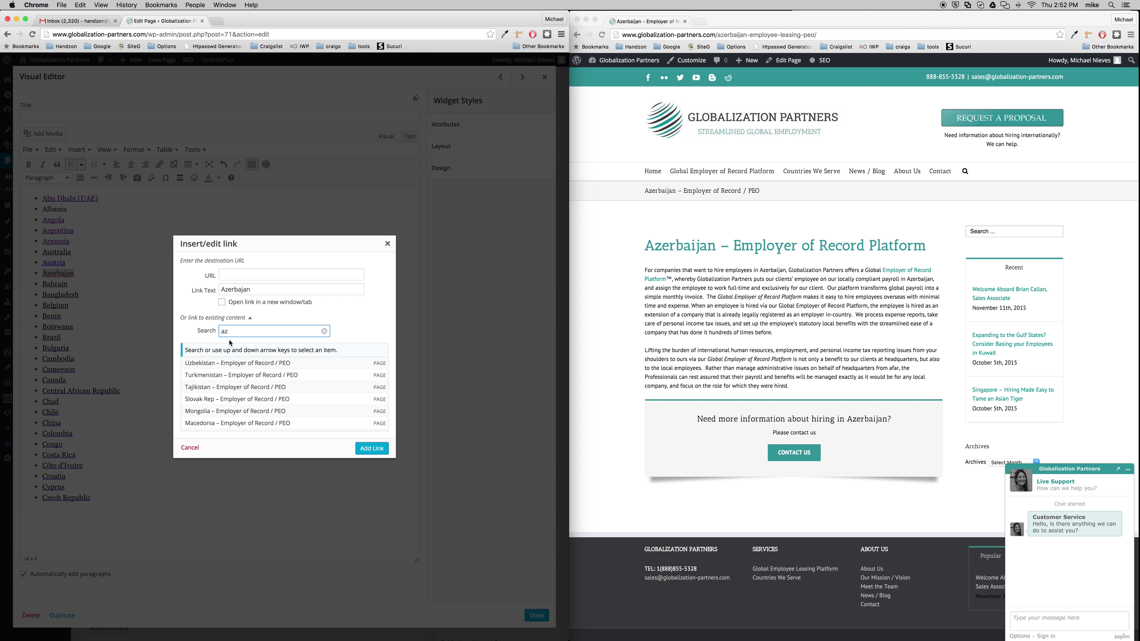
{"action": "type", "text": "er"}
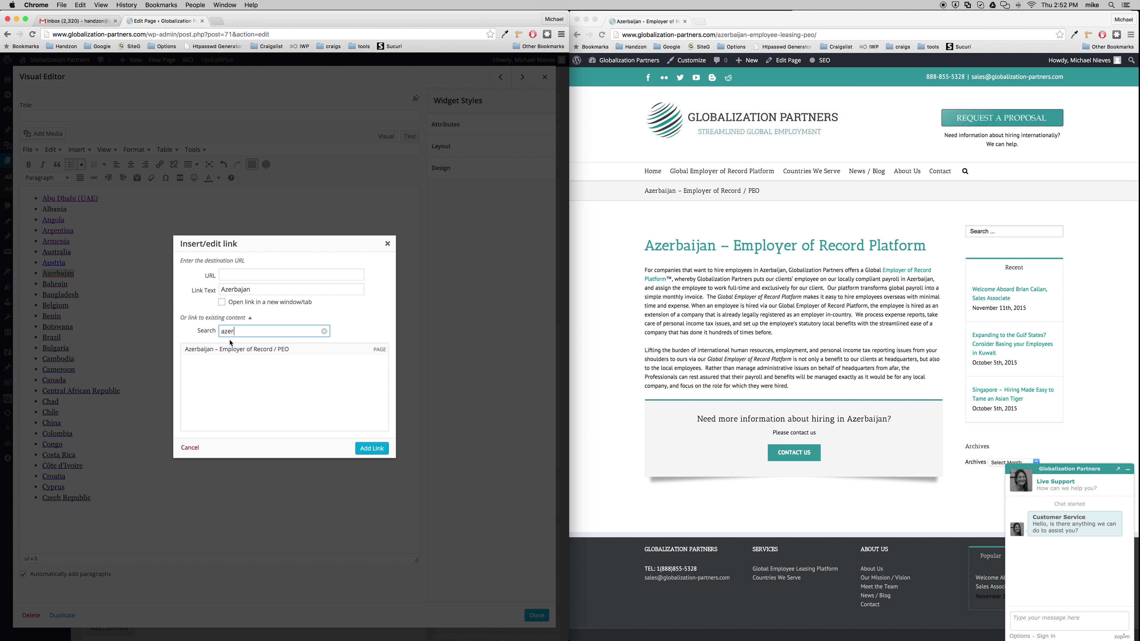
{"action": "left_click", "coordinate": [236, 350]}
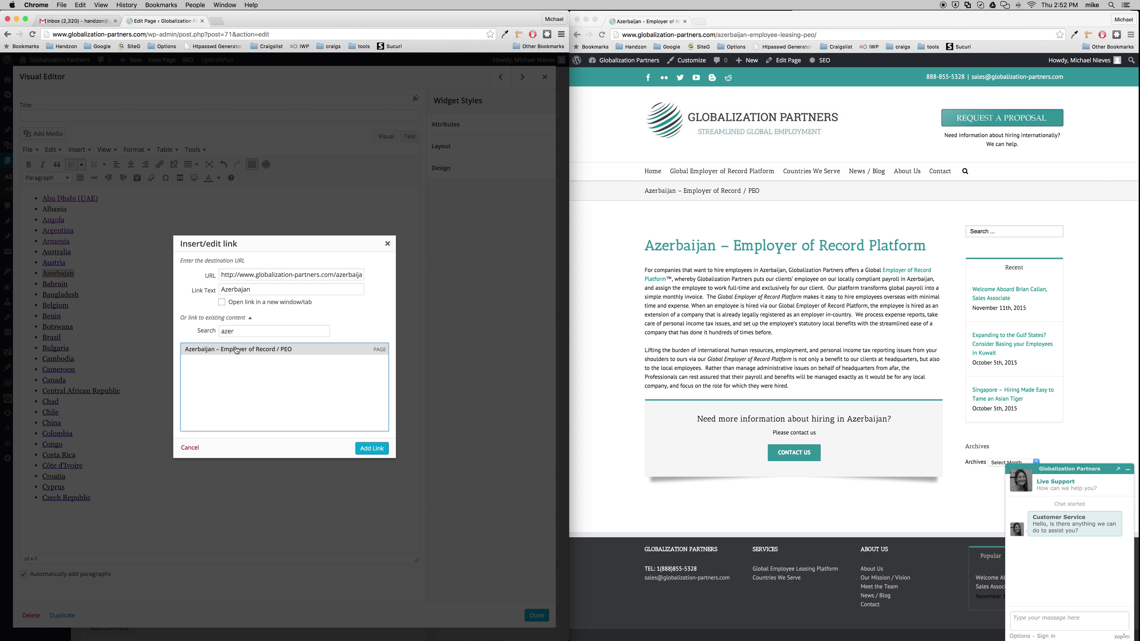
{"action": "left_click", "coordinate": [372, 449]}
Step: Check the new link on the Azerbaijan entry
{"action": "left_click", "coordinate": [131, 282]}
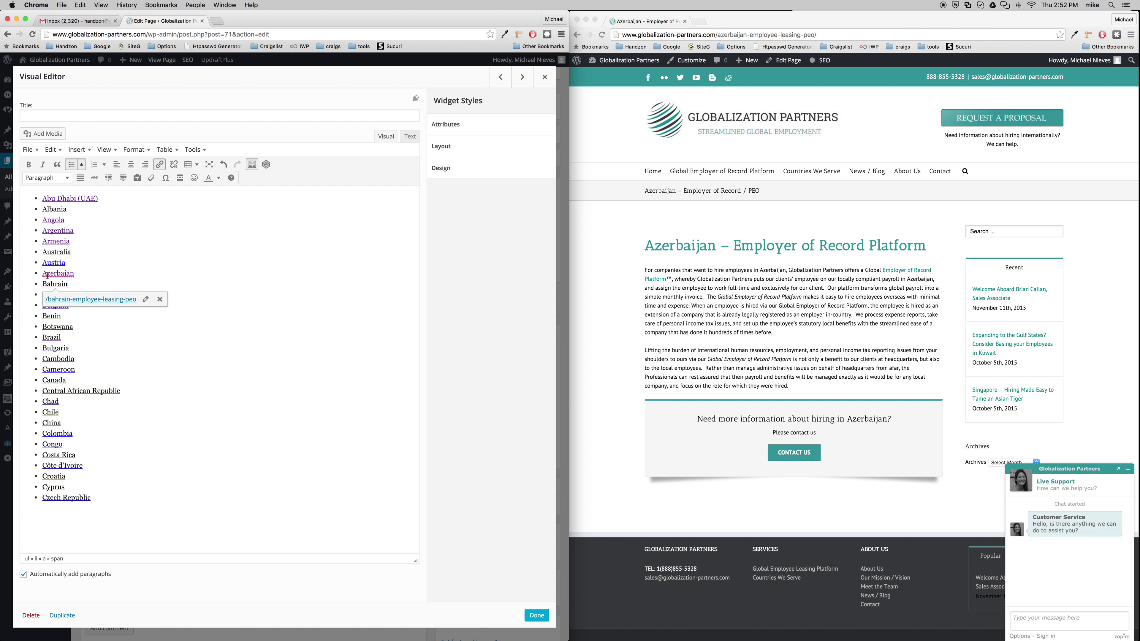
{"action": "left_click", "coordinate": [88, 273]}
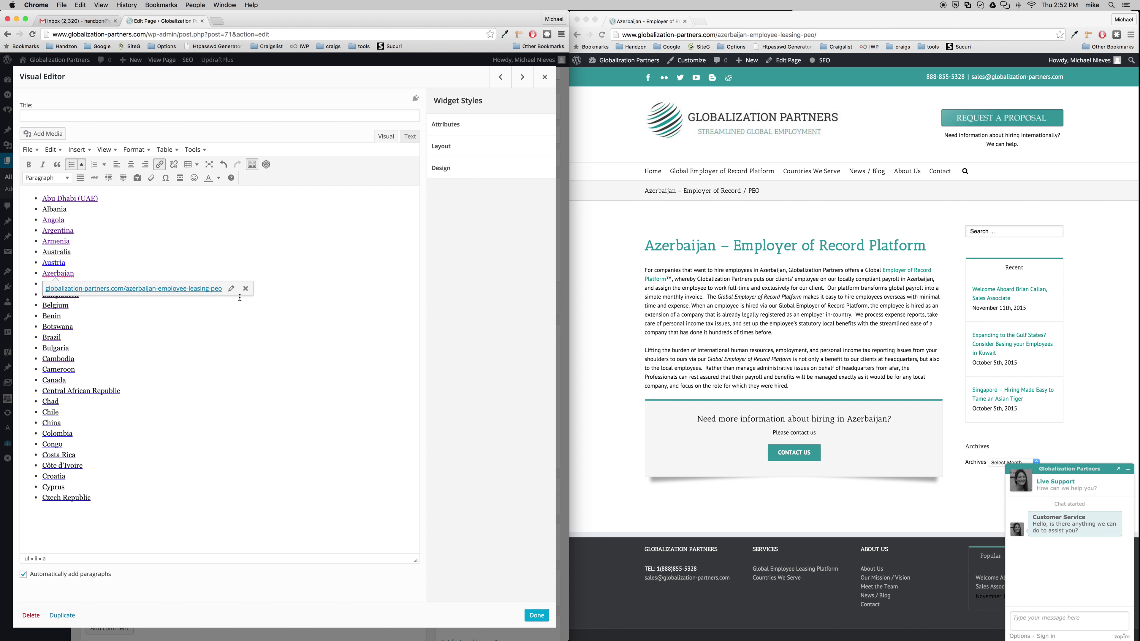
{"action": "left_click", "coordinate": [248, 291]}
Step: Close the list editor with Done and review the live list from Abu Dhabi (UAE) to Zimbabwe
{"action": "left_click", "coordinate": [537, 615]}
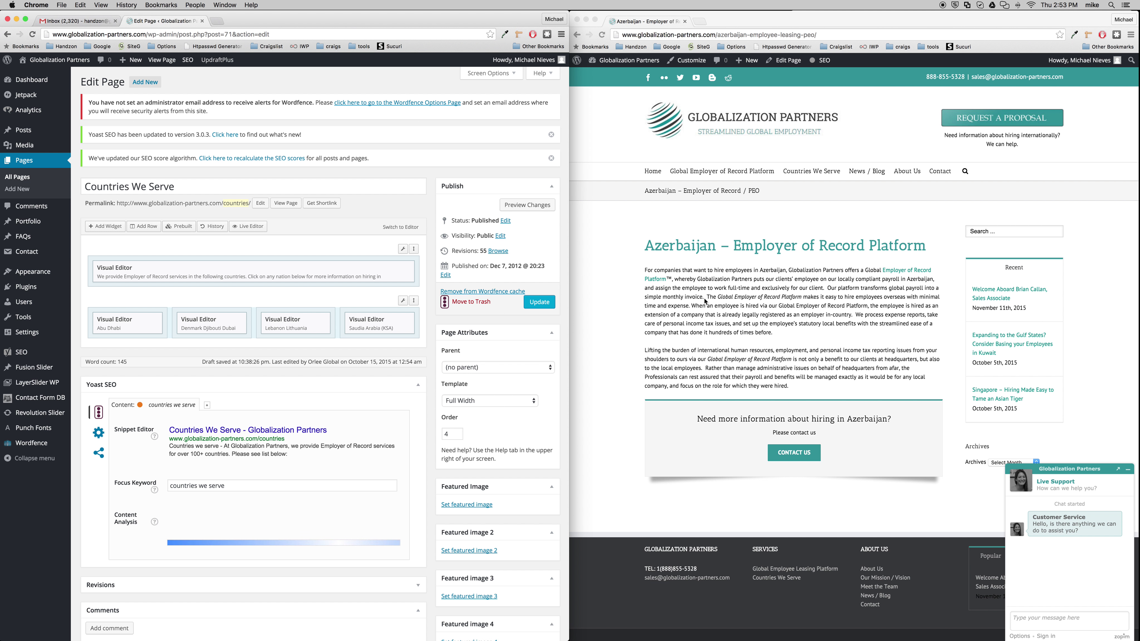
{"action": "left_click", "coordinate": [708, 302]}
{"action": "mouse_move", "coordinate": [811, 172]}
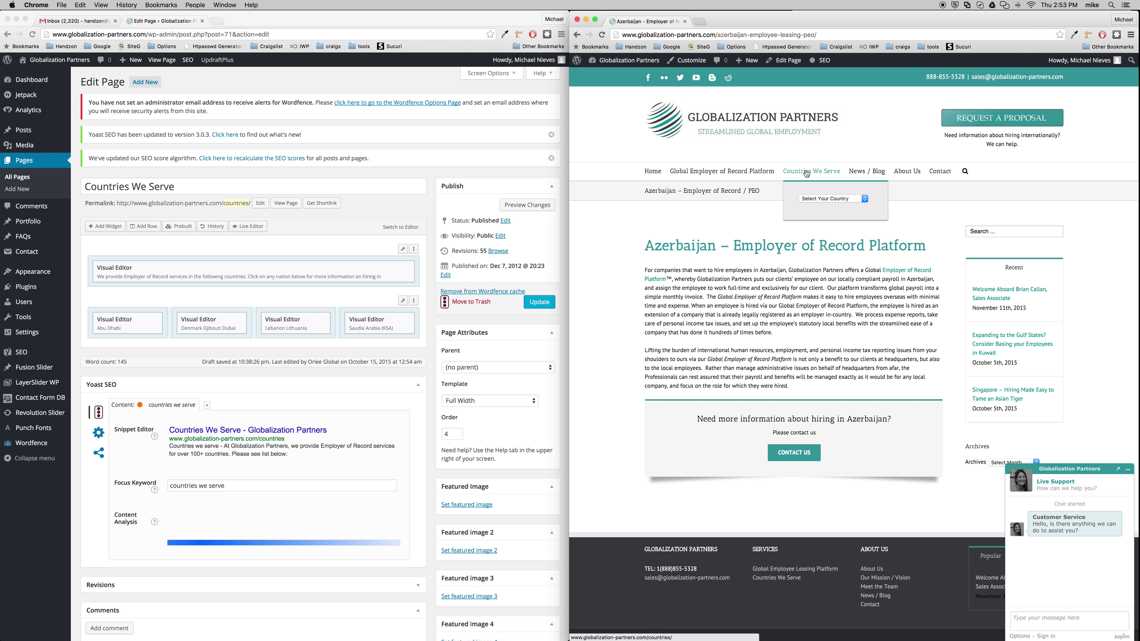
{"action": "left_click", "coordinate": [807, 175]}
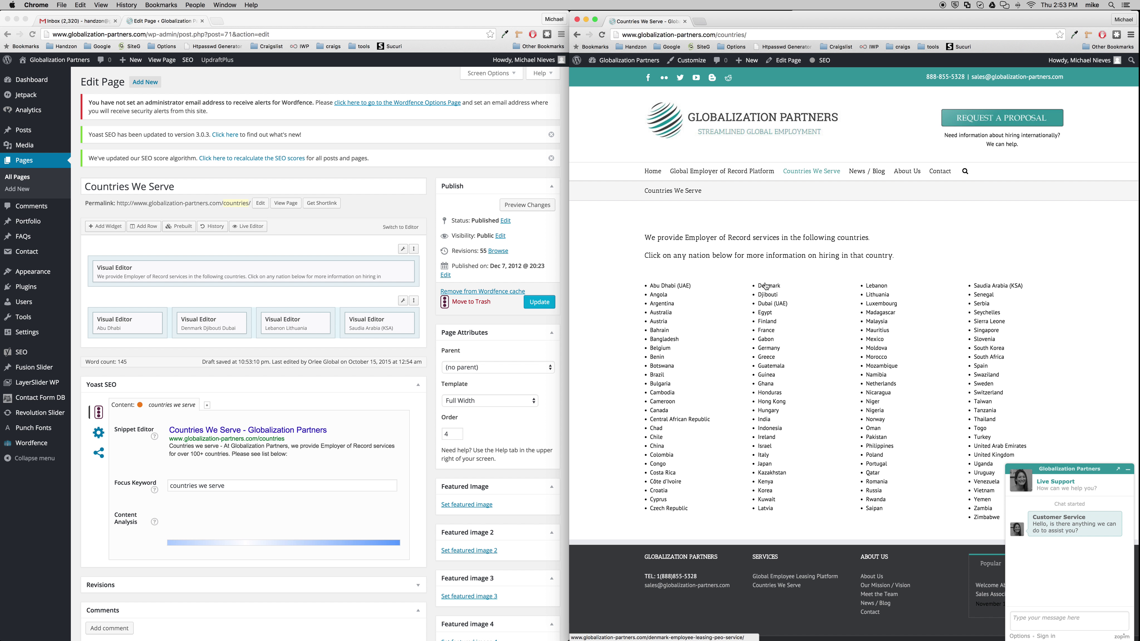
{"action": "left_click", "coordinate": [201, 323]}
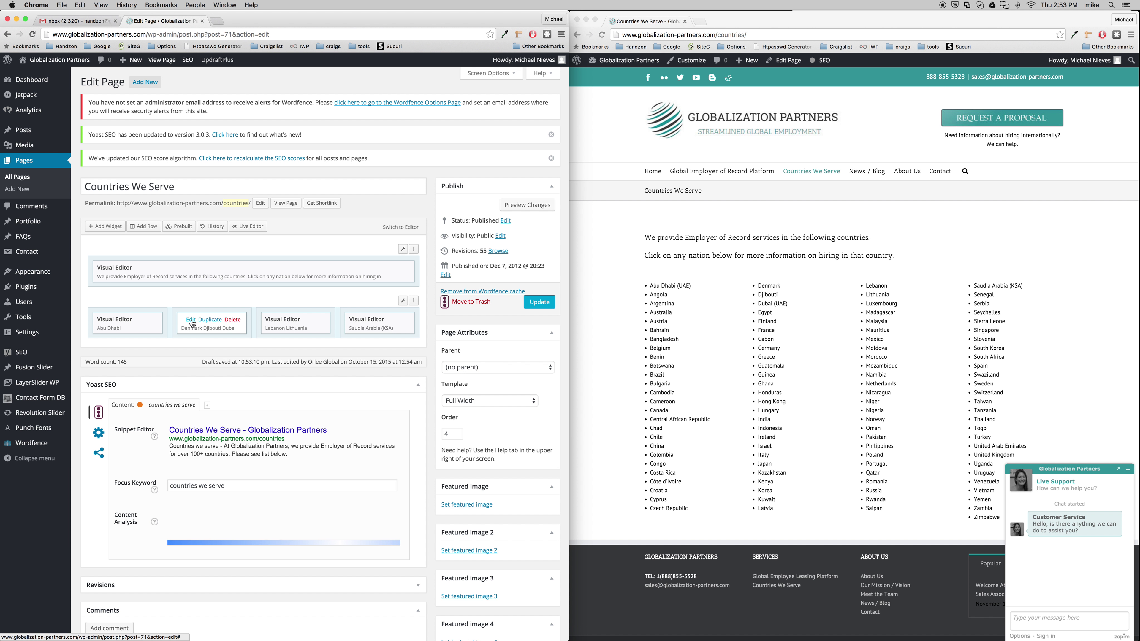
Step: Open the second column's country list and select the Denmark <li> line in its HTML source
{"action": "left_click", "coordinate": [190, 319]}
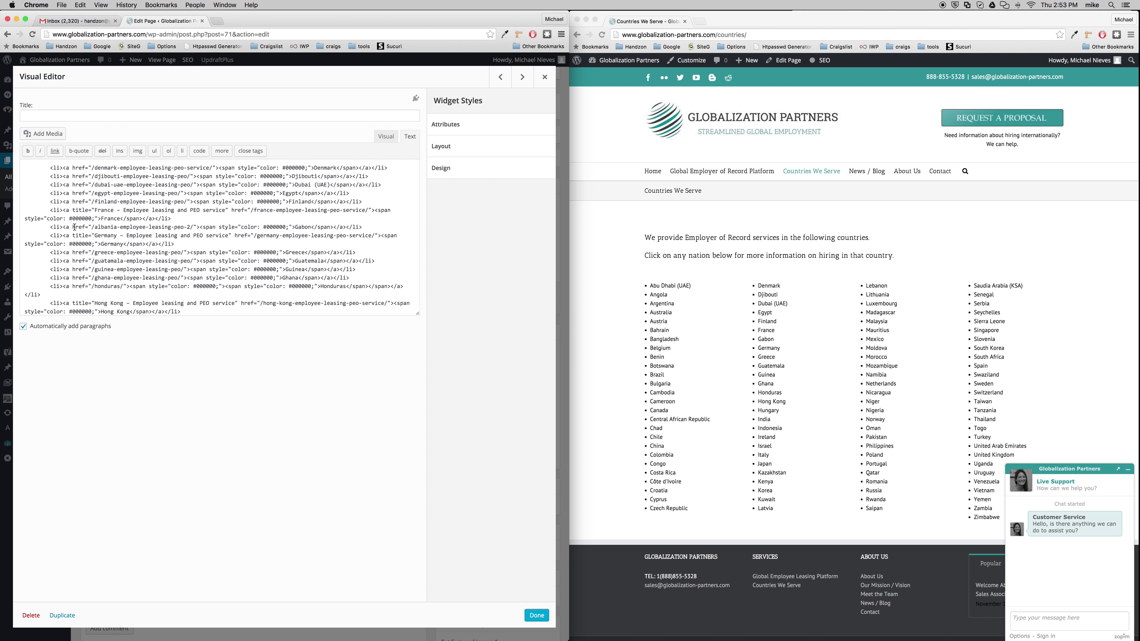
{"action": "left_click", "coordinate": [163, 196]}
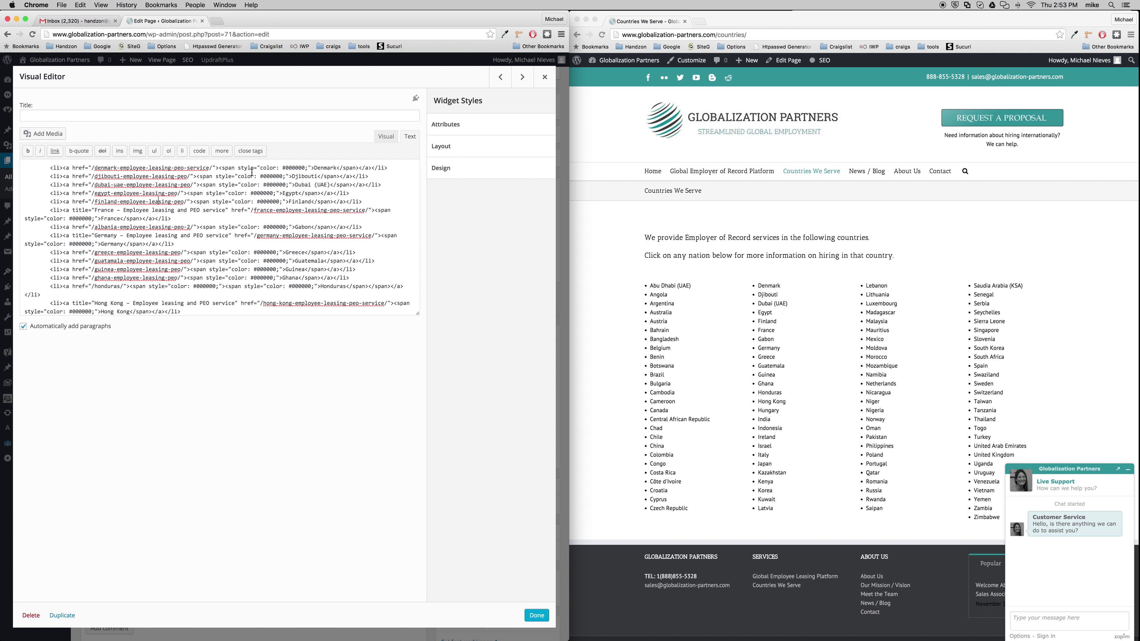
{"action": "double_click", "coordinate": [330, 168]}
{"action": "left_click", "coordinate": [386, 136]}
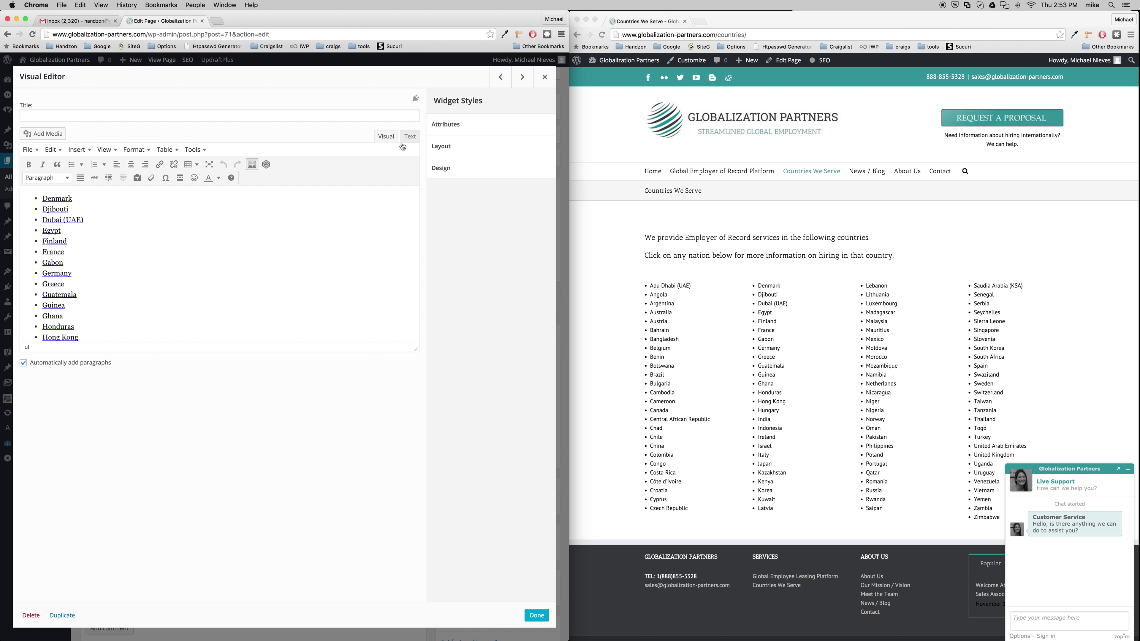
{"action": "left_click", "coordinate": [414, 135]}
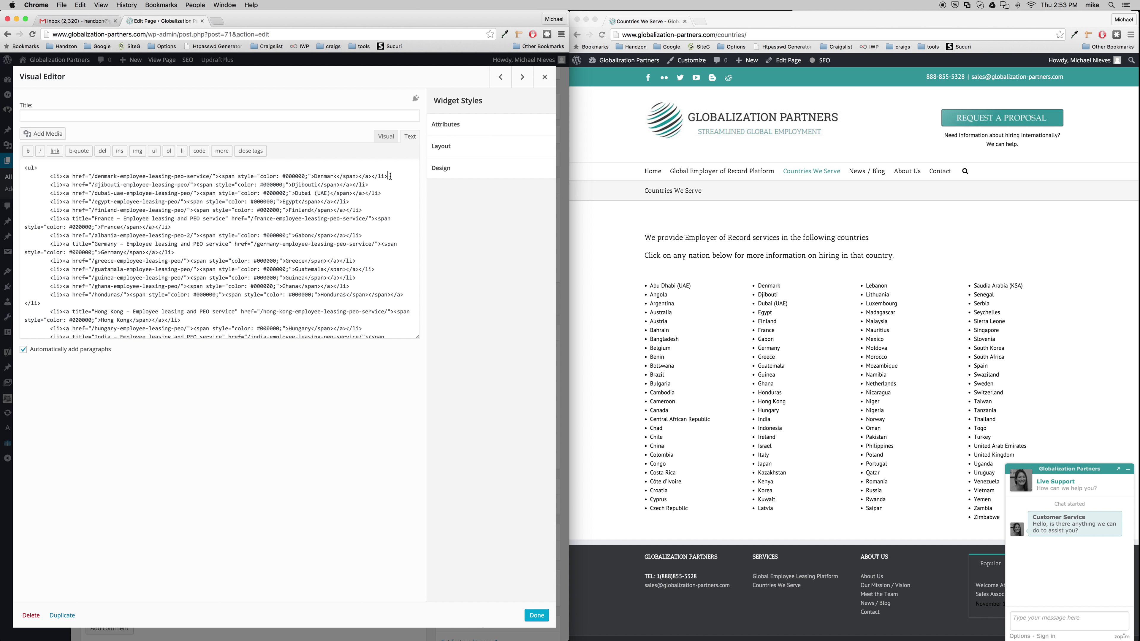
{"action": "left_click_drag", "start_coordinate": [390, 176], "coordinate": [48, 178]}
{"action": "key", "text": "super+c"}
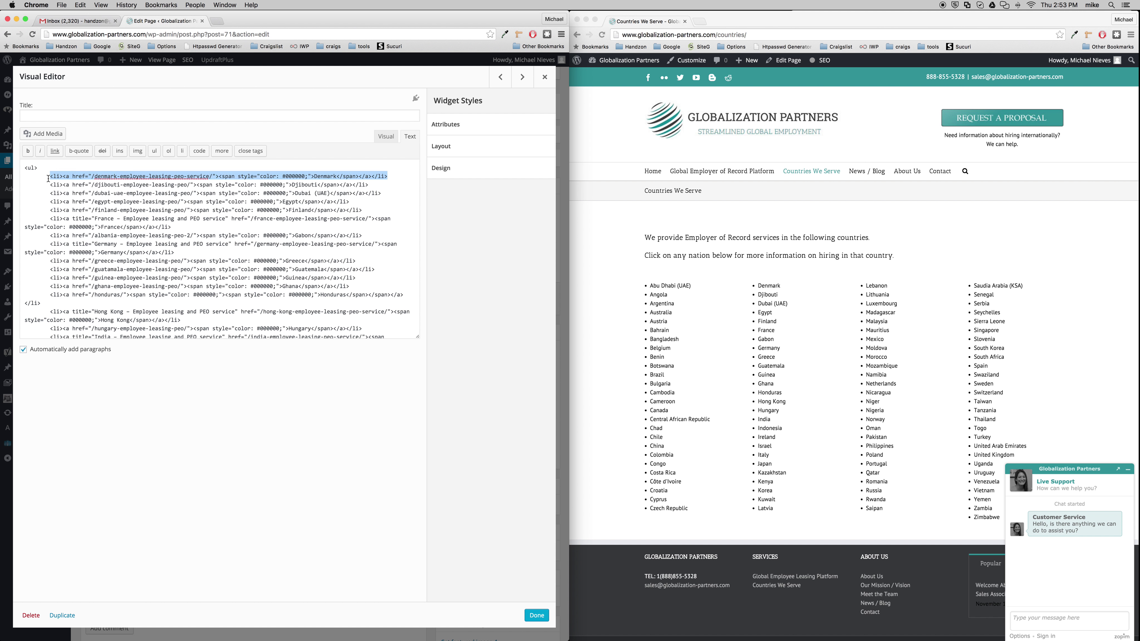
Step: Paste a copy of the Denmark line on a new line below it and close the editor
{"action": "left_click", "coordinate": [395, 176]}
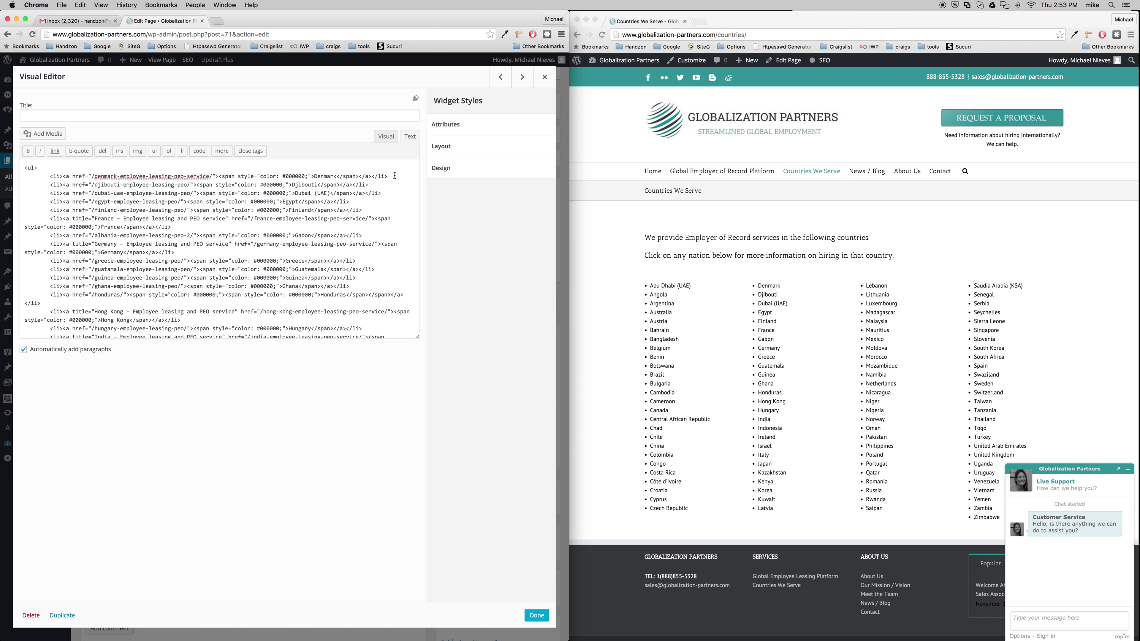
{"action": "key", "text": "Return"}
{"action": "key", "text": "super+v"}
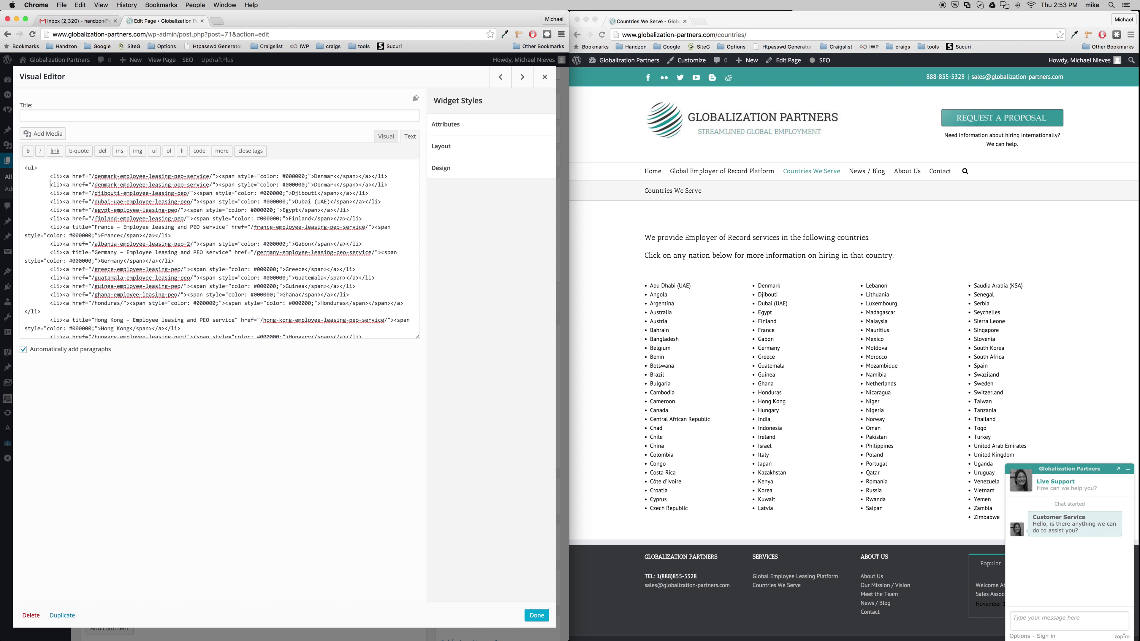
{"action": "double_click", "coordinate": [325, 184]}
{"action": "left_click", "coordinate": [544, 77]}
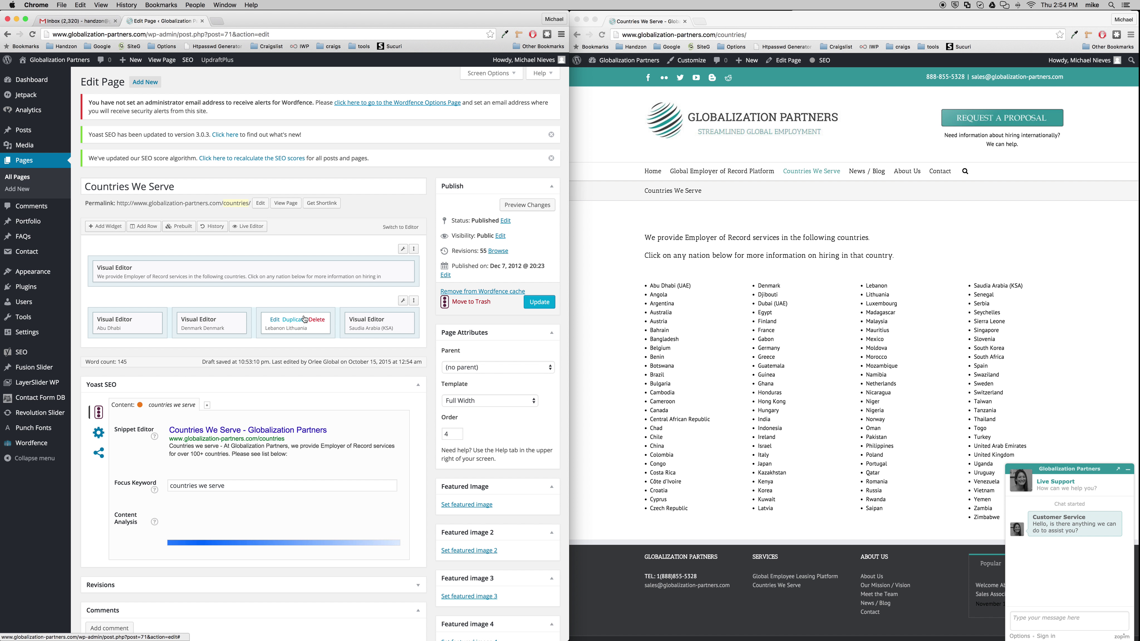